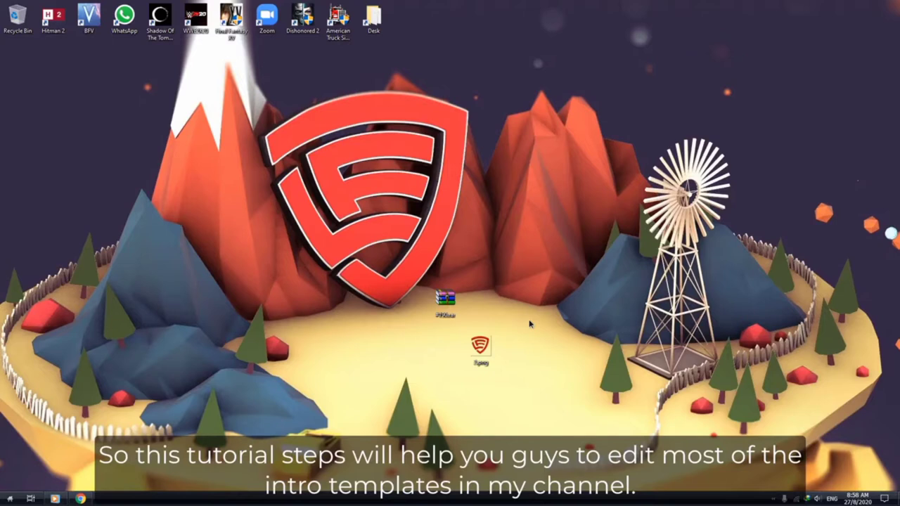
Extract the template archive into a #190 folder and open that folder
left_click_drag(444, 299, 445, 346)
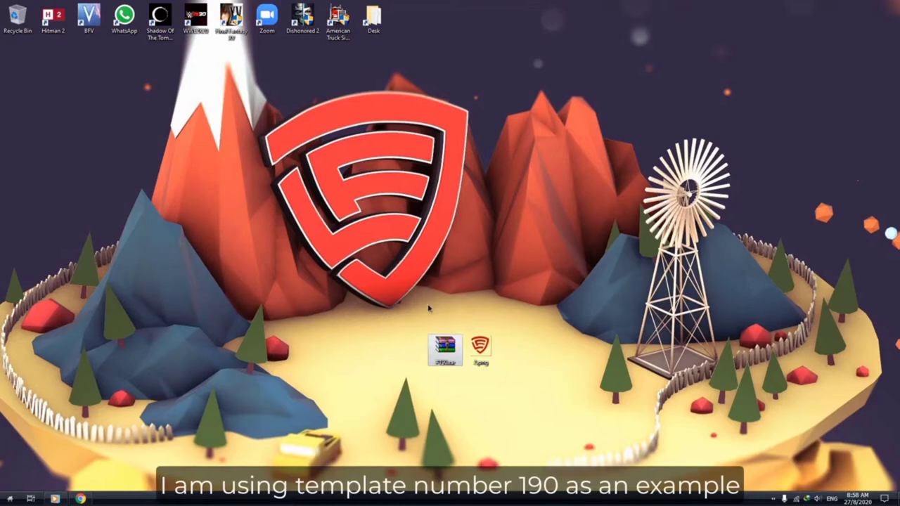
right_click(441, 344)
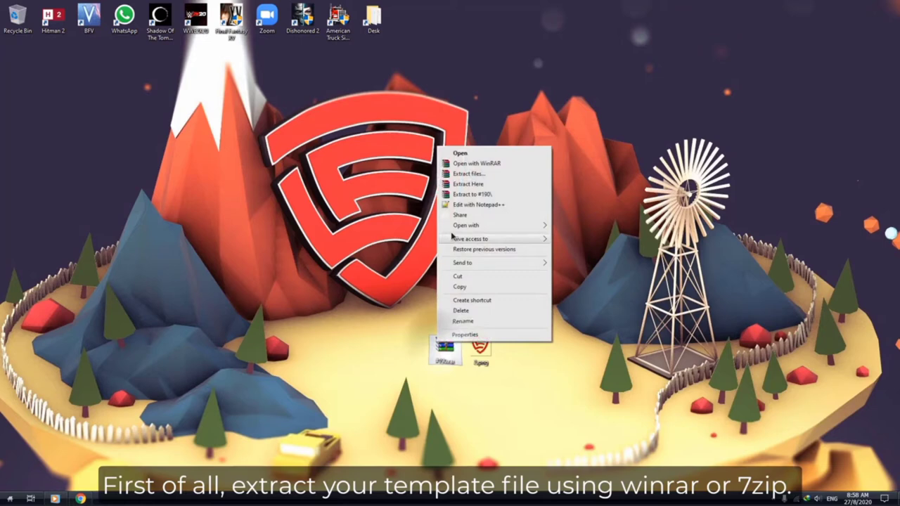
left_click(470, 194)
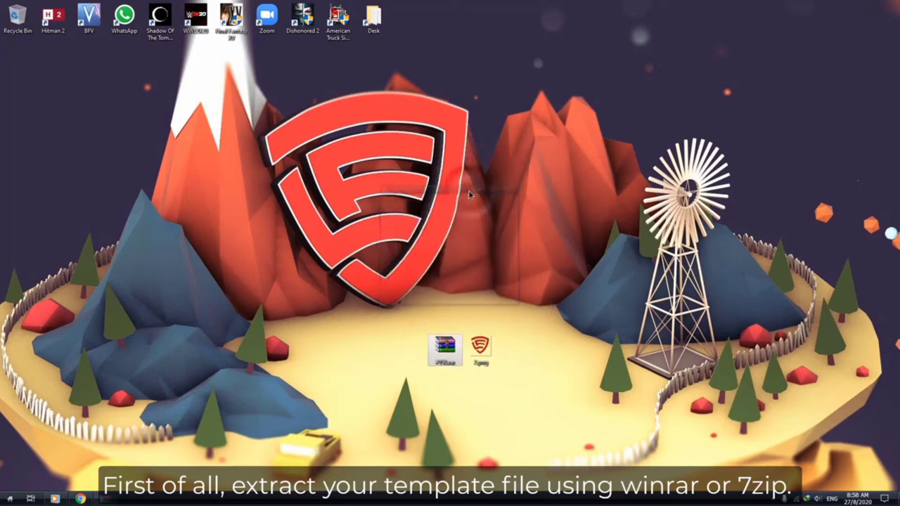
left_click_drag(21, 76, 408, 346)
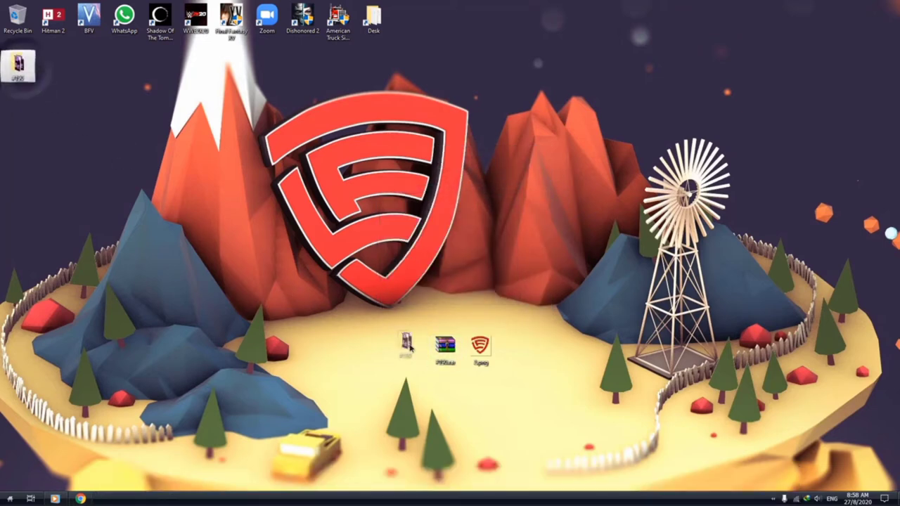
double_click(412, 348)
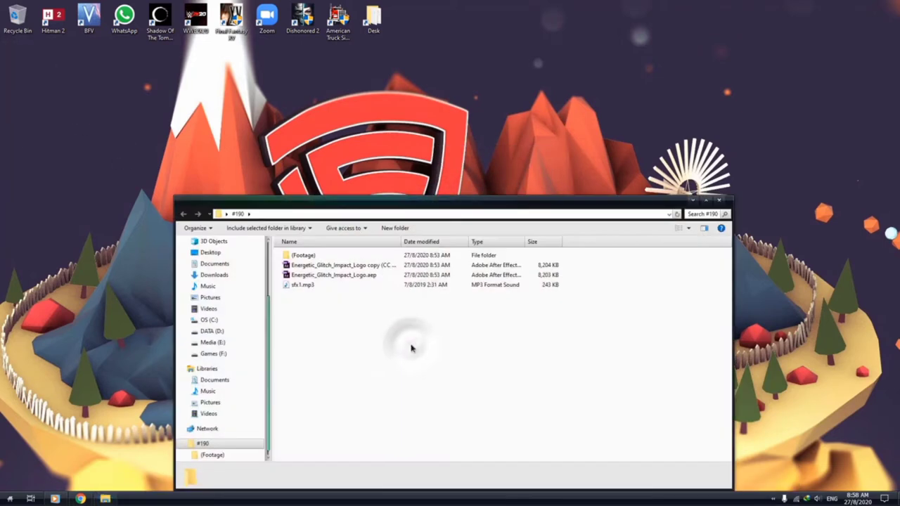
Maximize the #190 folder window and open Energetic_Glitch_Impact_Logo.aep
double_click(329, 204)
double_click(188, 83)
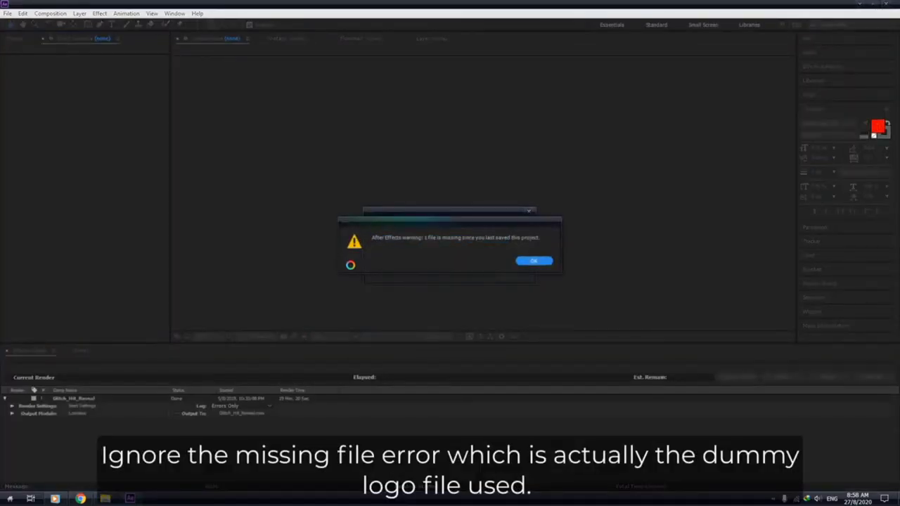
Dismiss the missing-file warning and open the Your Logo composition after previewing Your Tagline
left_click(532, 261)
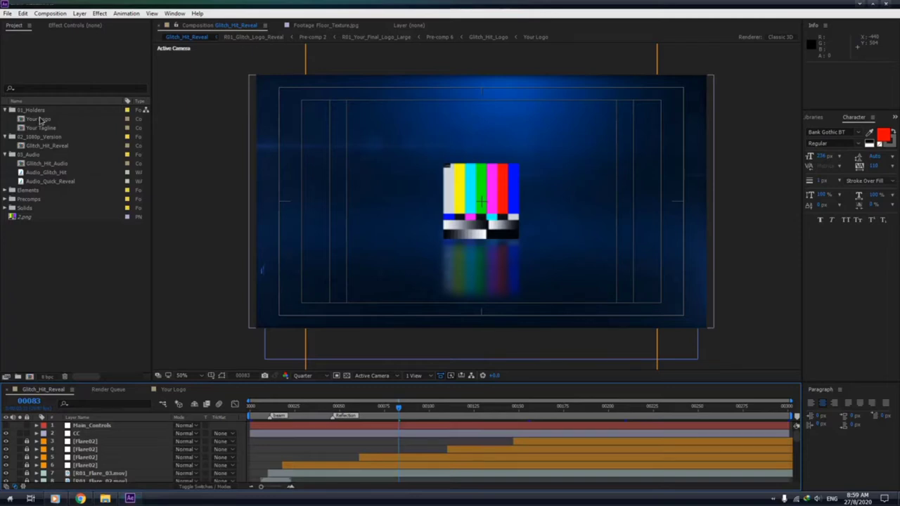
left_click(40, 119)
left_click(47, 127)
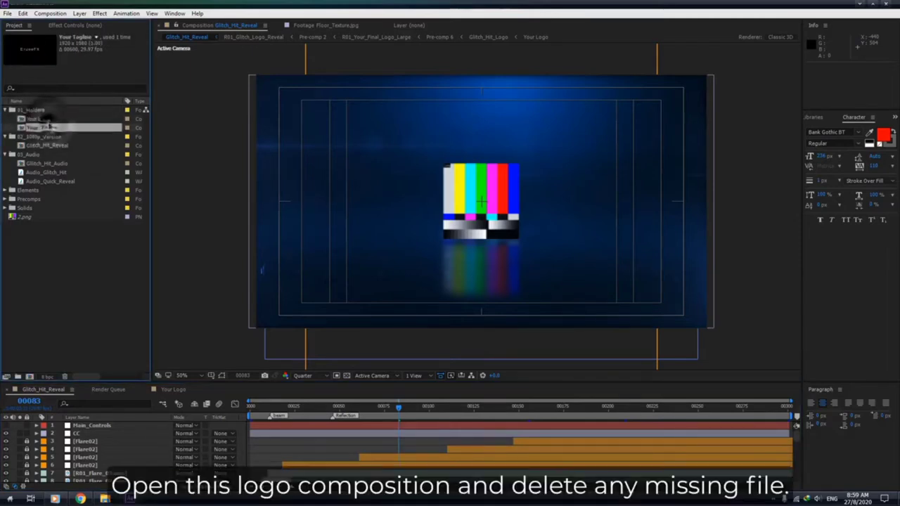
left_click(46, 128)
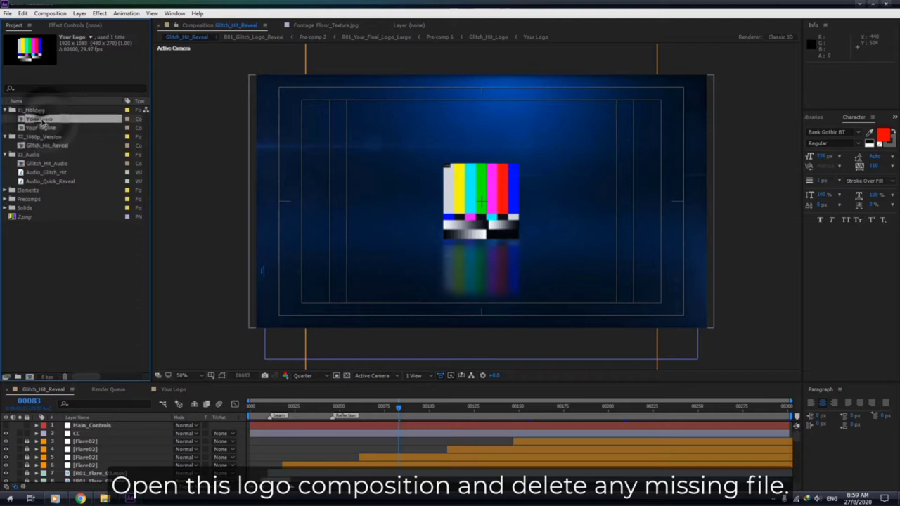
double_click(40, 119)
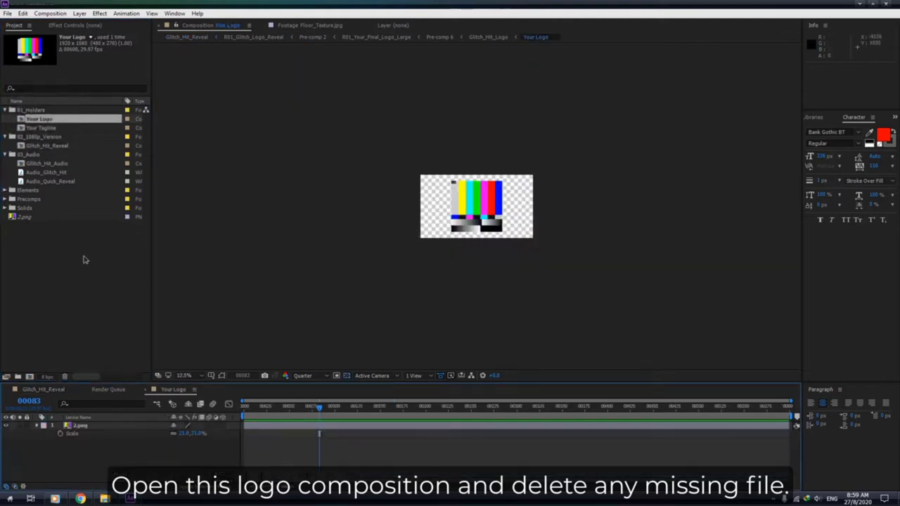
Select the placeholder 2.png in the Project panel and delete it
scroll(505, 210, "up", 1)
left_click(31, 218)
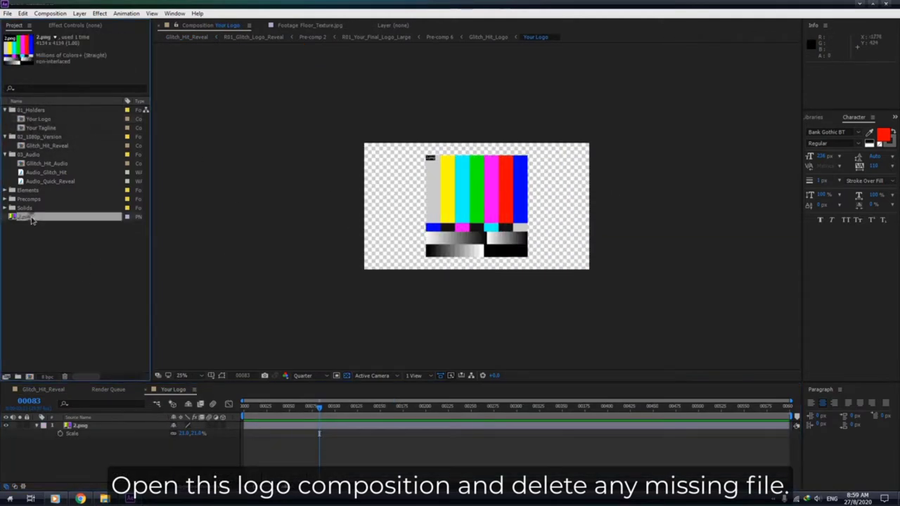
key("Delete")
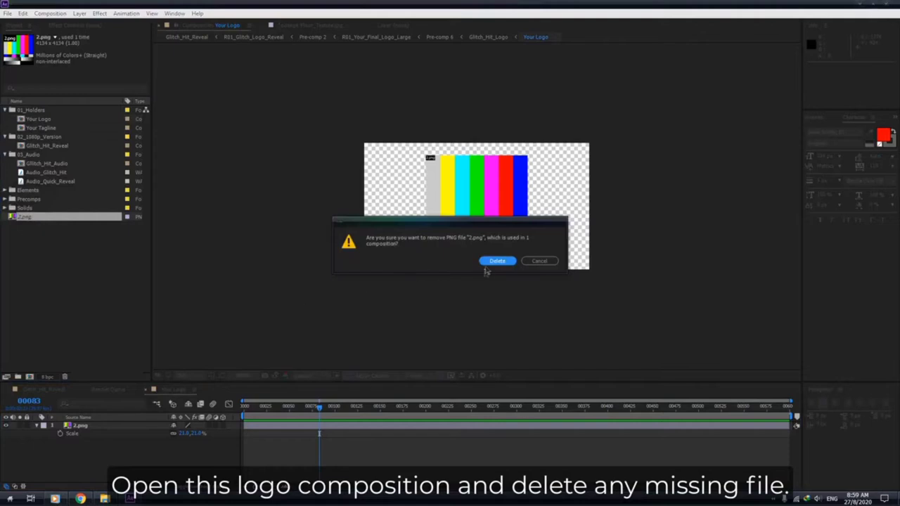
Confirm deleting 2.png and place the imported red shield logo into Your Logo
left_click(489, 262)
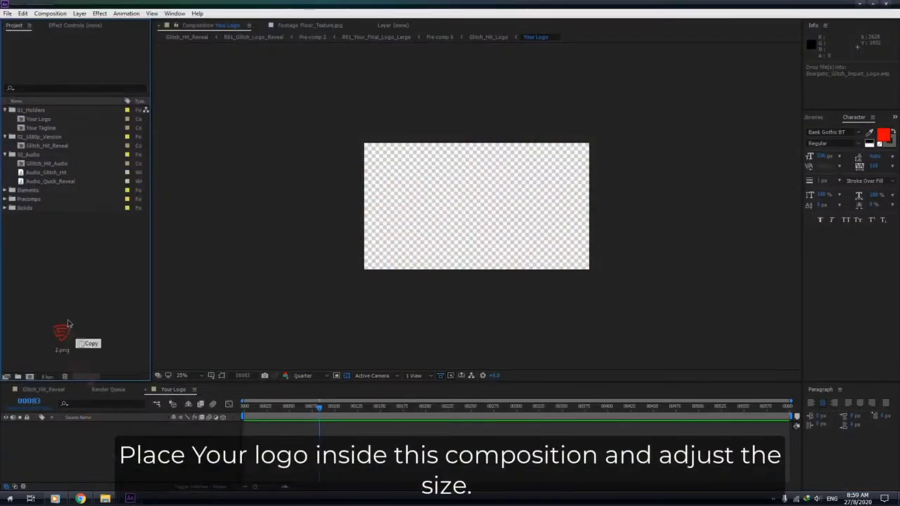
left_click_drag(68, 324, 67, 285)
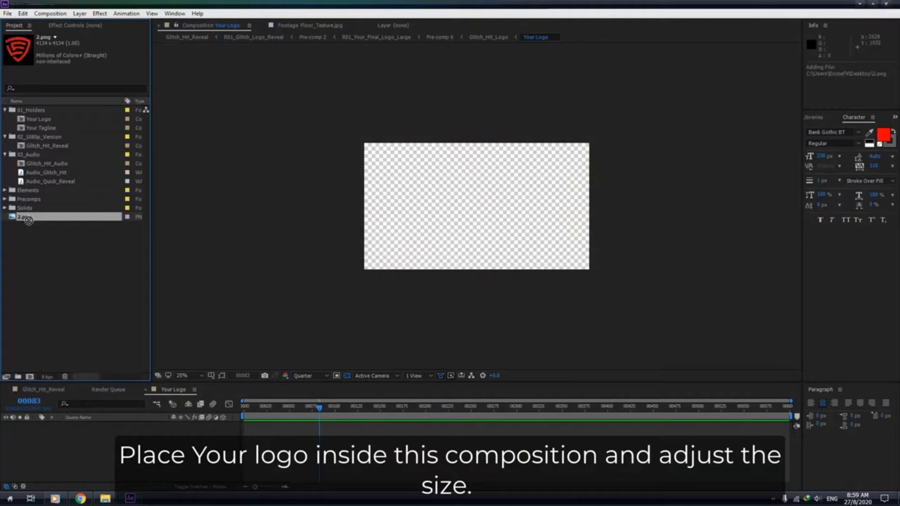
left_click_drag(28, 218, 81, 434)
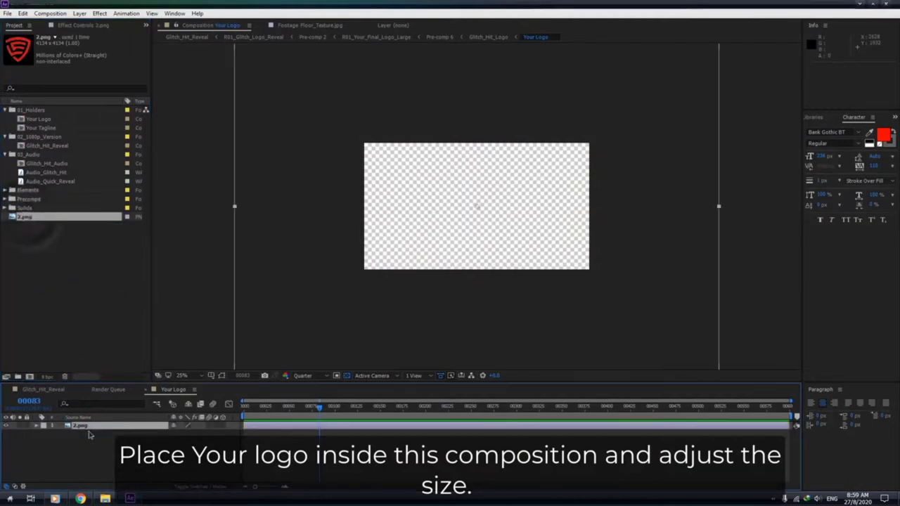
Scale the shield logo in Your Logo, checking its fit in Glitch_Hit_Reveal
left_click(36, 425)
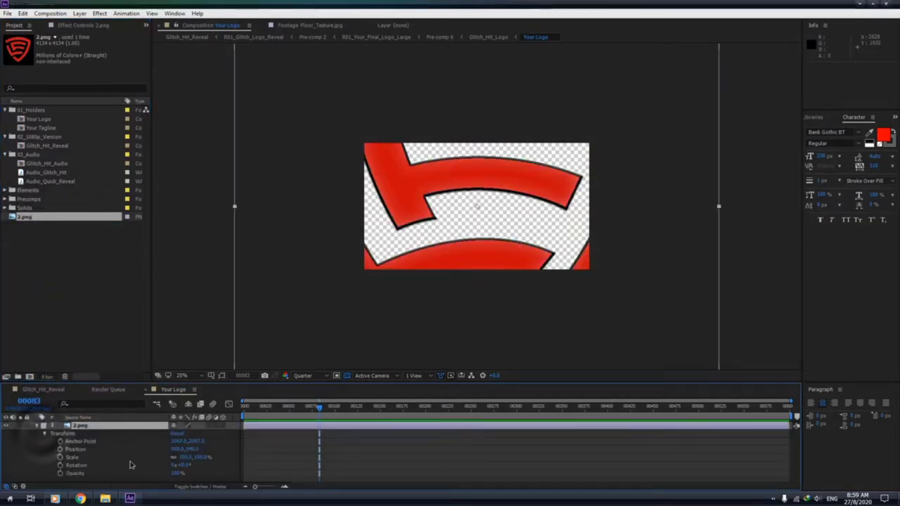
left_click_drag(181, 457, 131, 444)
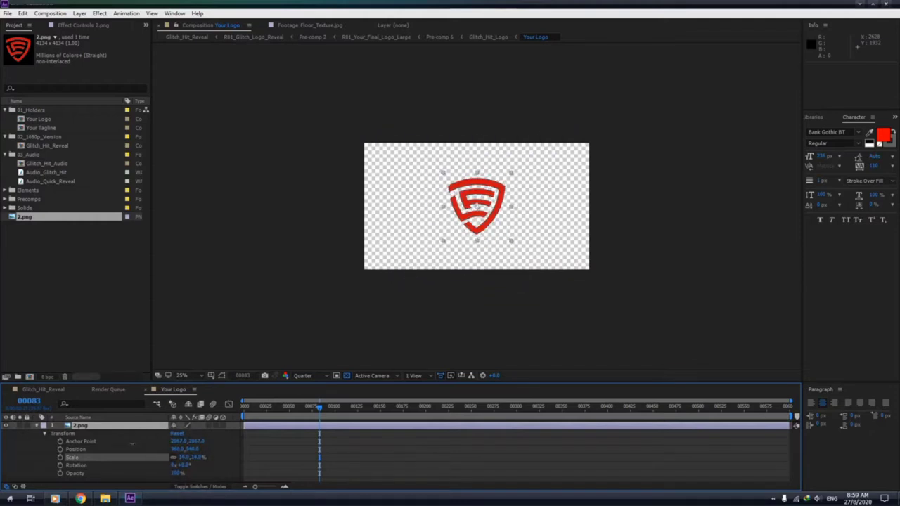
key("period")
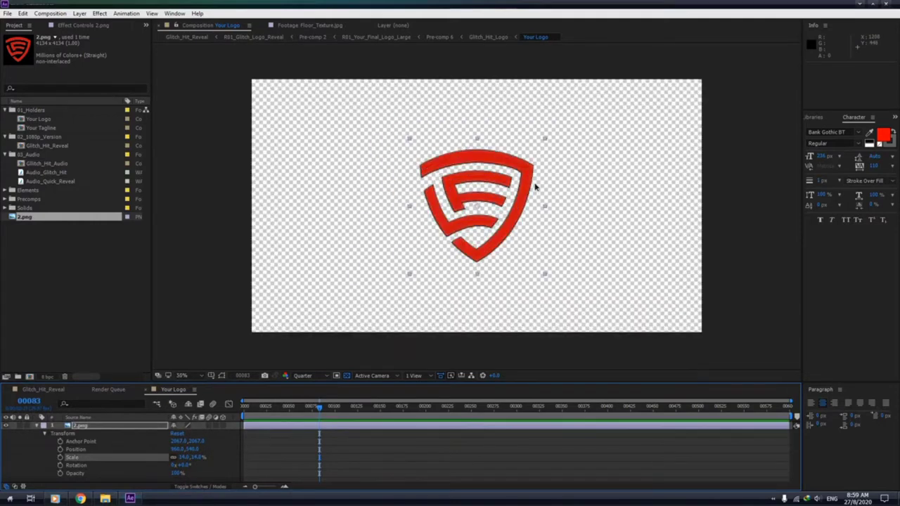
left_click(31, 390)
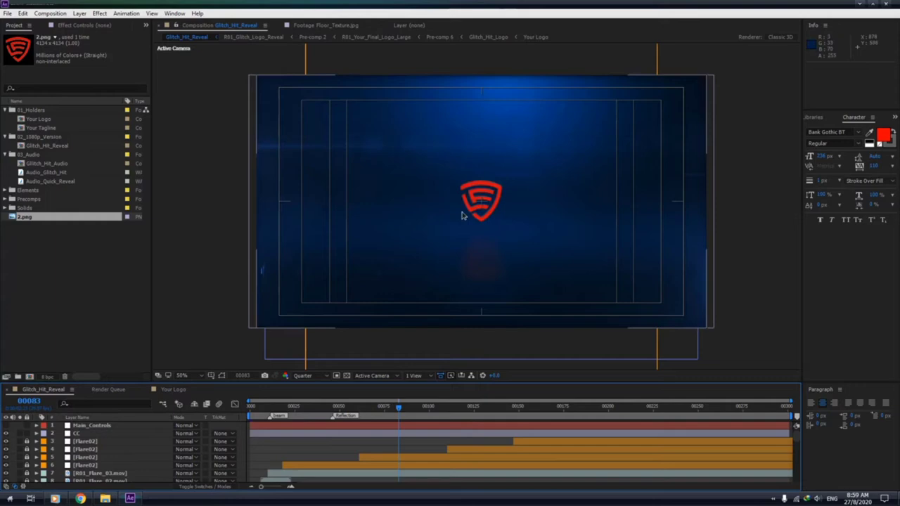
left_click(173, 389)
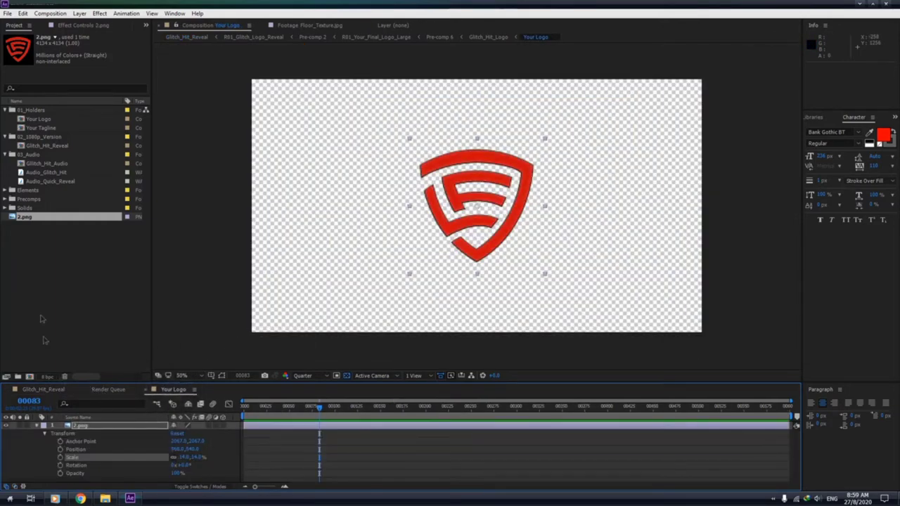
left_click_drag(184, 462, 200, 463)
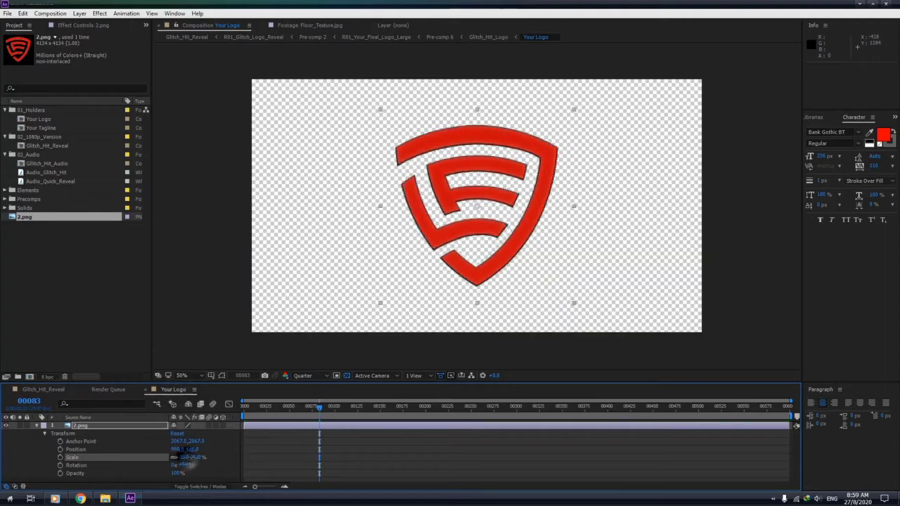
left_click(43, 390)
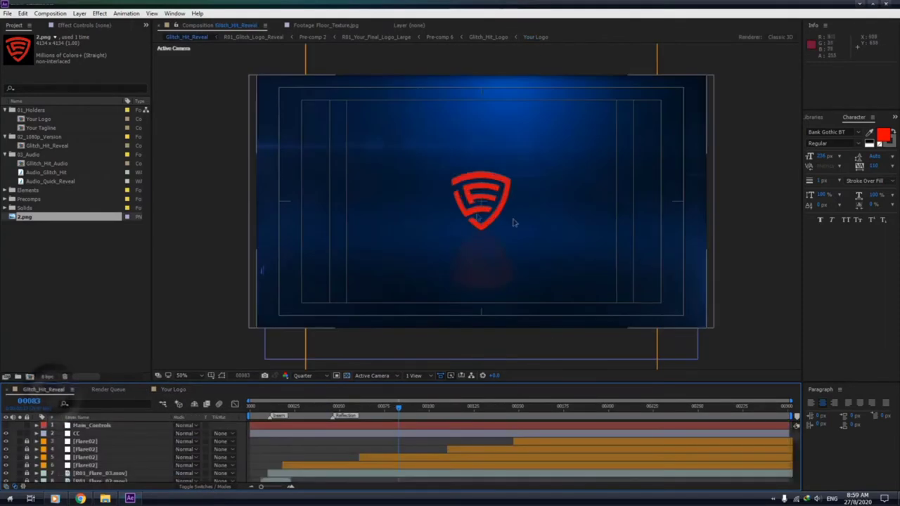
Change the Your Tagline text from EnzeeFX to 'Your Tag' and view it in Glitch_Hit_Reveal
left_click(45, 128)
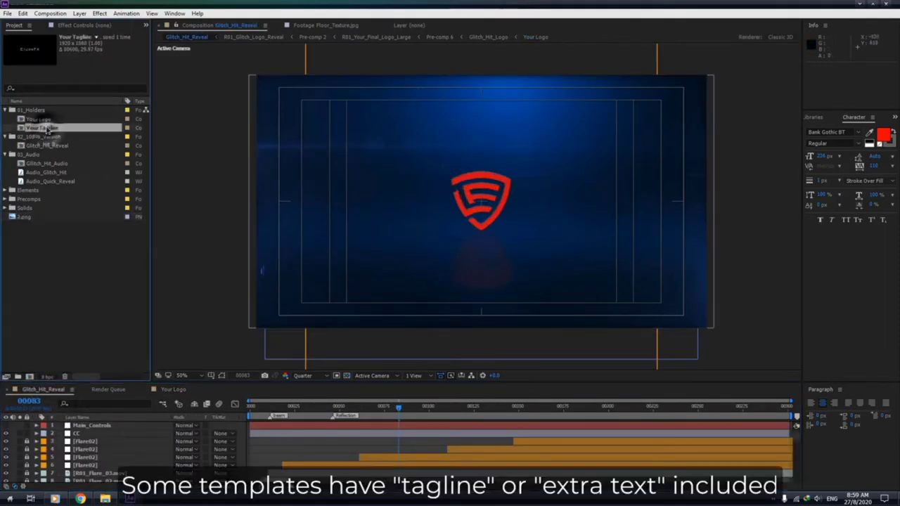
left_click(602, 408)
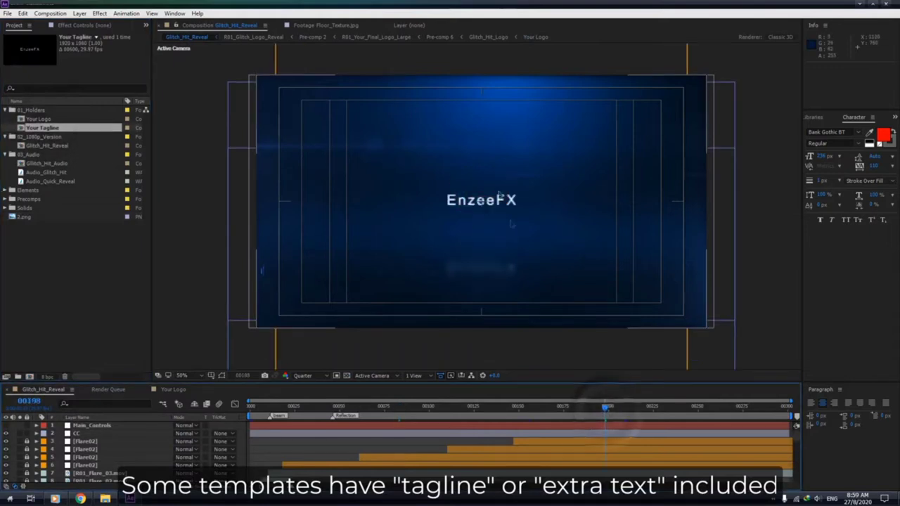
double_click(53, 129)
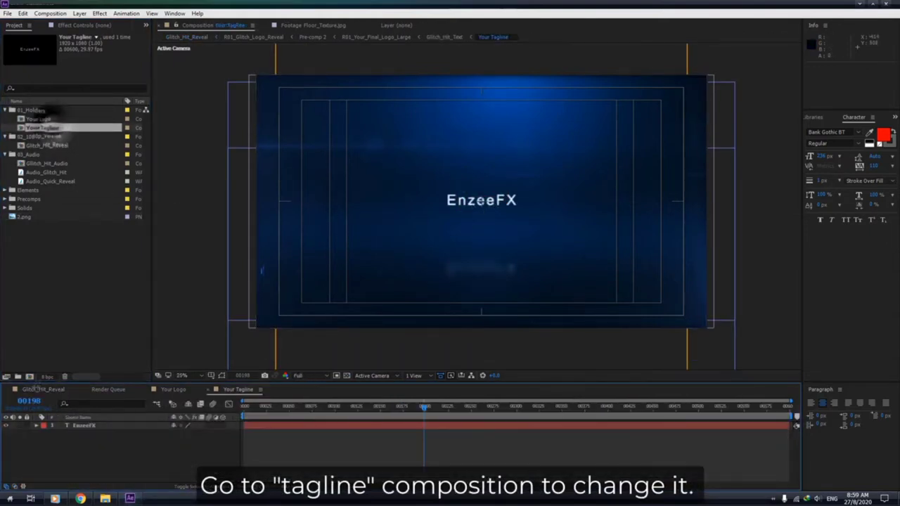
double_click(83, 426)
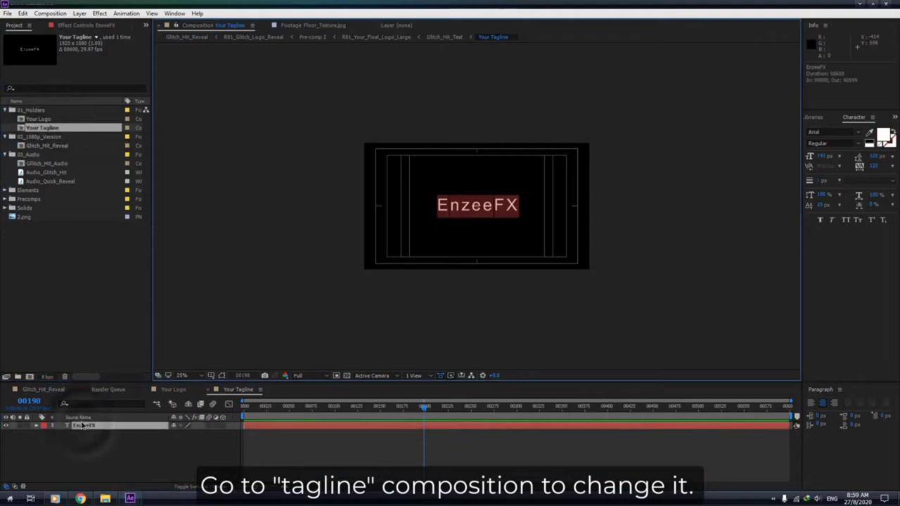
type("Your Tag")
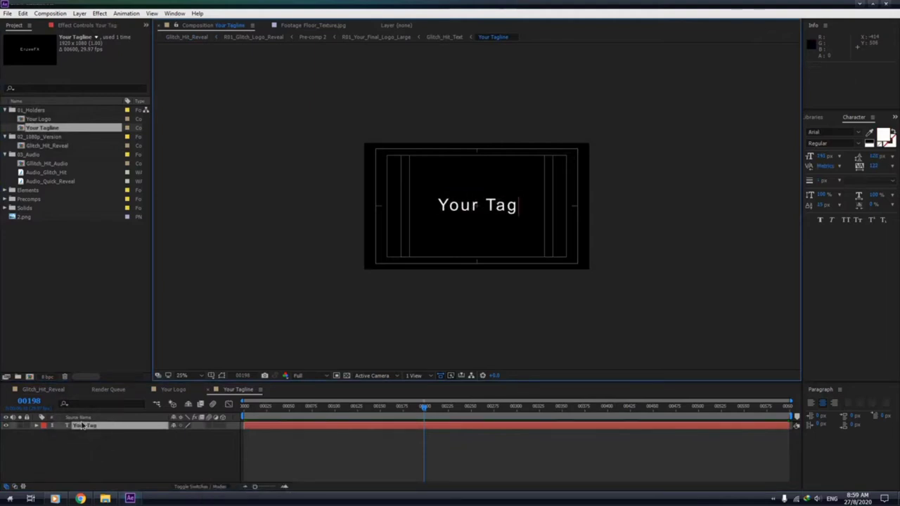
left_click(42, 389)
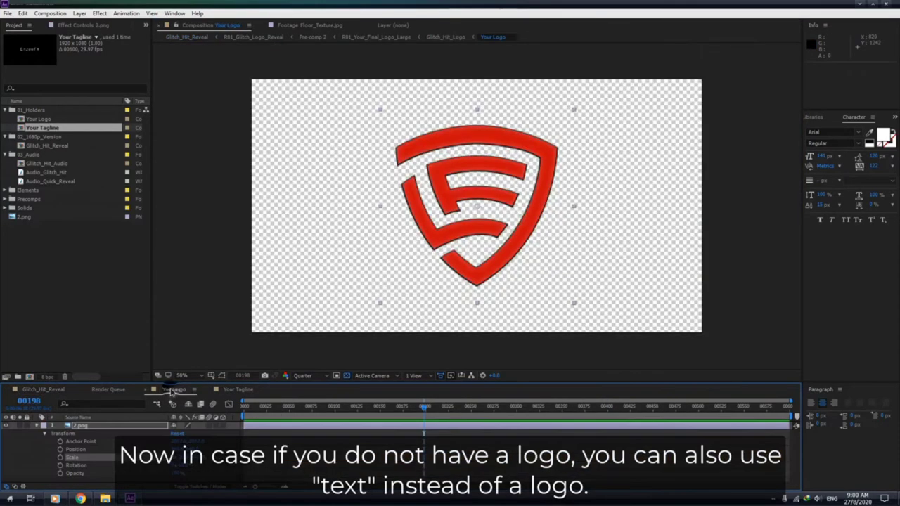
Hide the red shield logo layer in Your Logo and reset the workspace layout
left_click(173, 388)
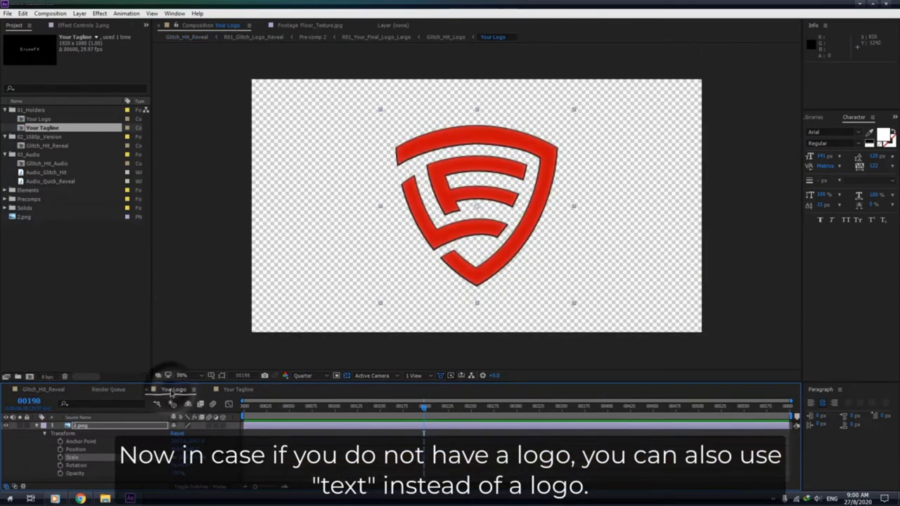
left_click(5, 426)
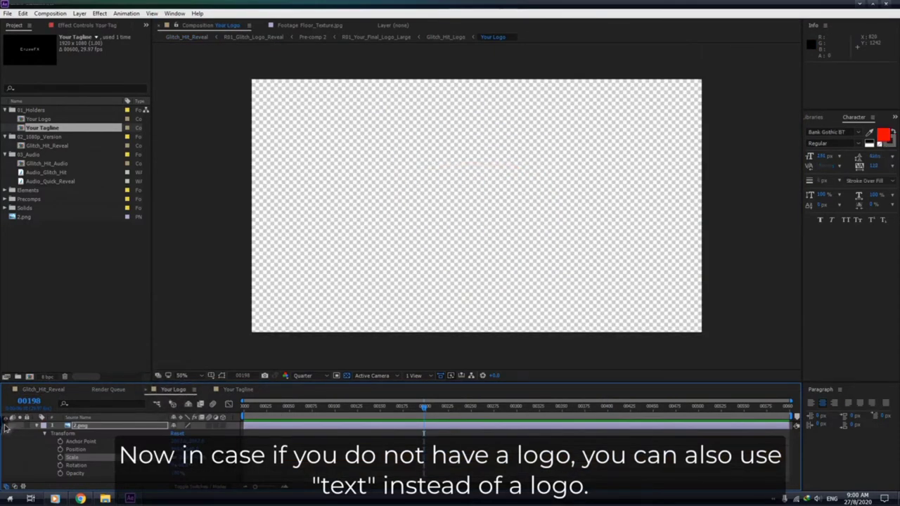
left_click(170, 15)
mouse_move(193, 24)
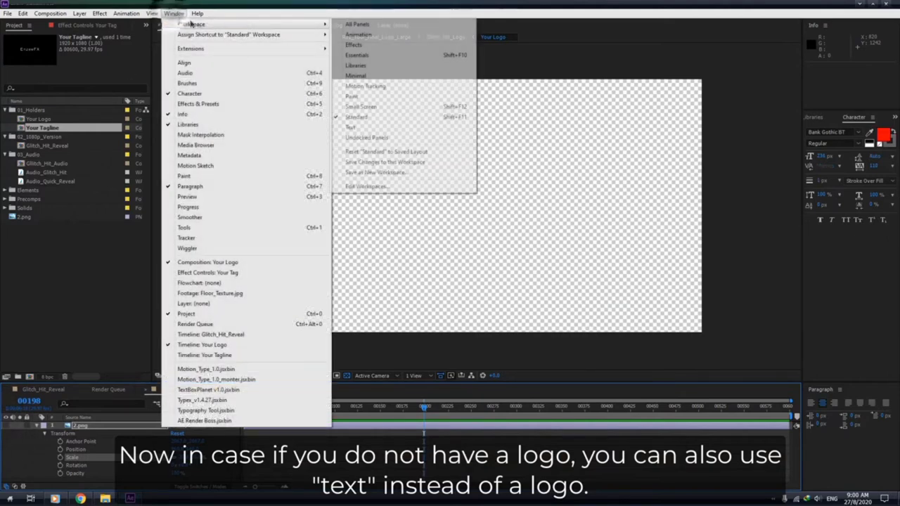
left_click(354, 26)
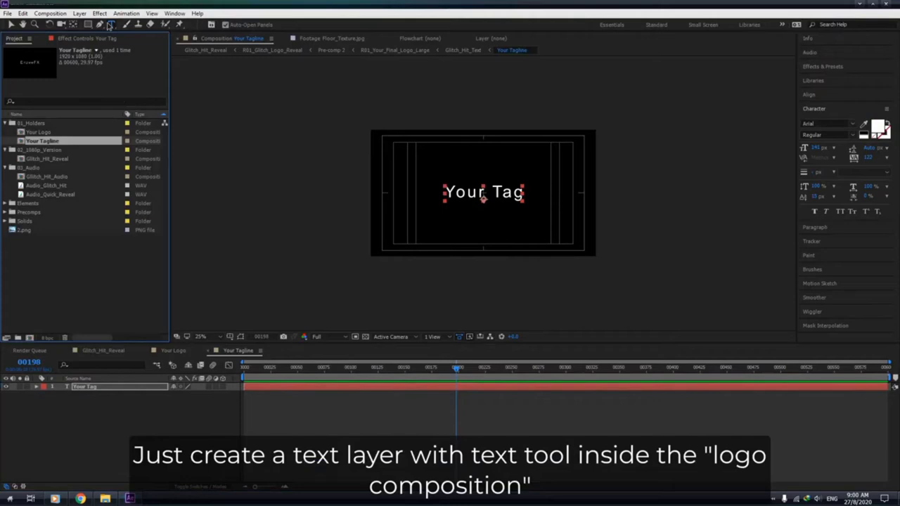
Add an EnzeeFX text layer and move it to the composition centre
left_click(110, 24)
left_click(169, 350)
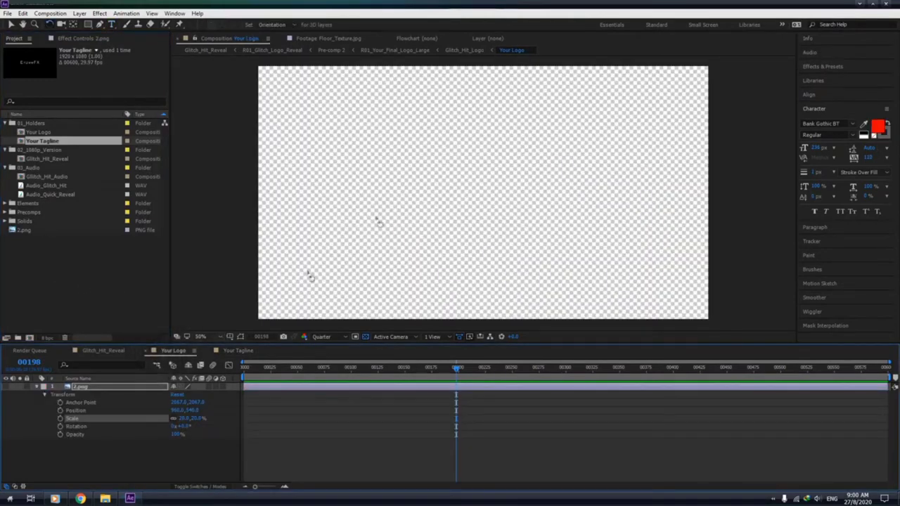
left_click(111, 25)
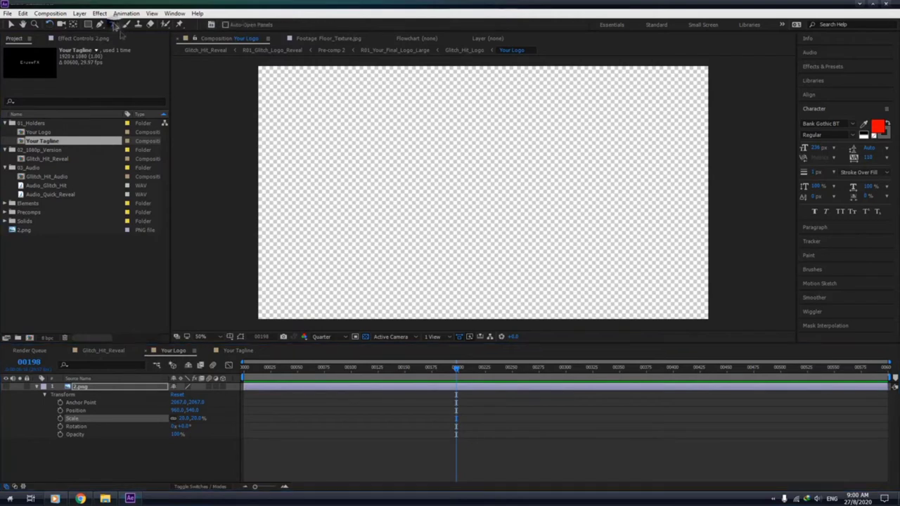
left_click(438, 196)
type("En")
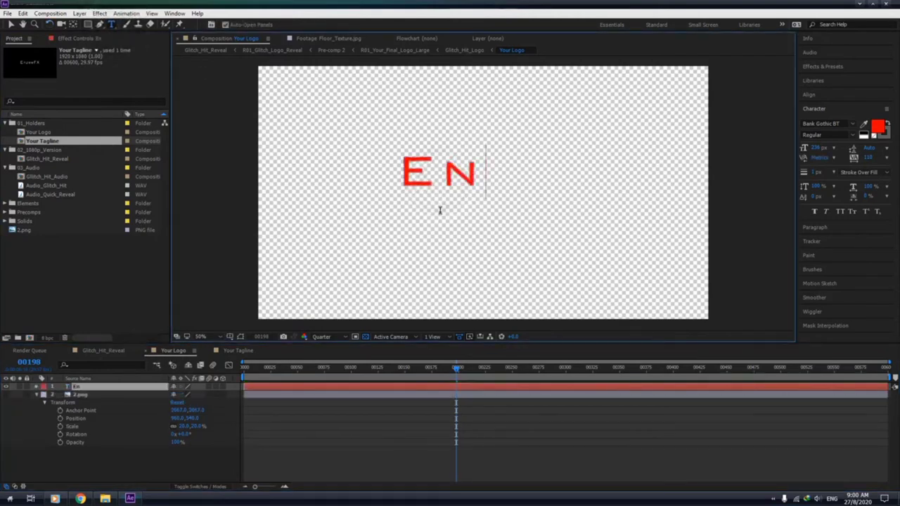
type("zeeFX")
left_click(10, 24)
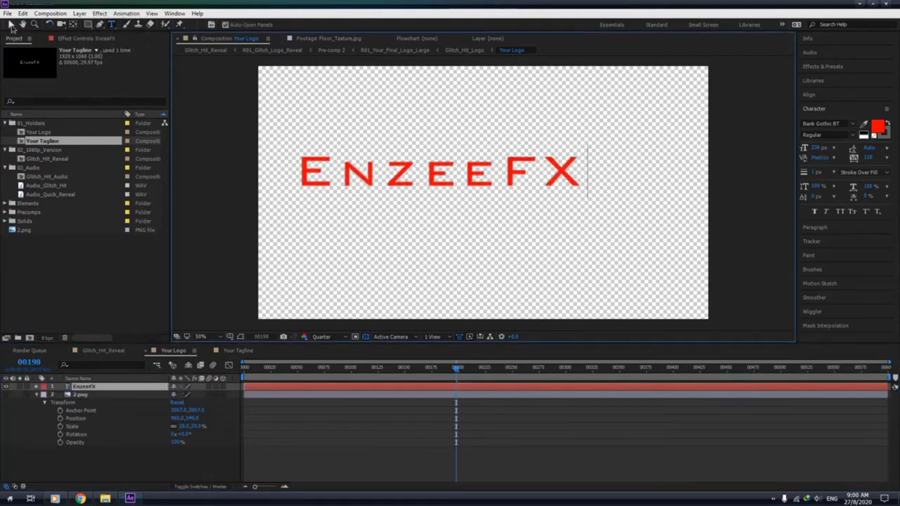
left_click_drag(496, 180, 534, 199)
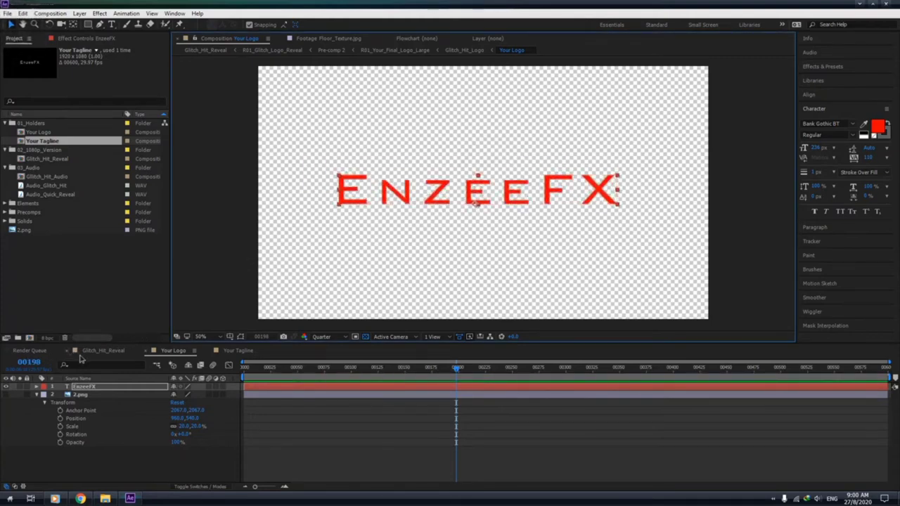
Check the text logo at frame 84, then hide the text and re-show the shield logo
left_click(95, 351)
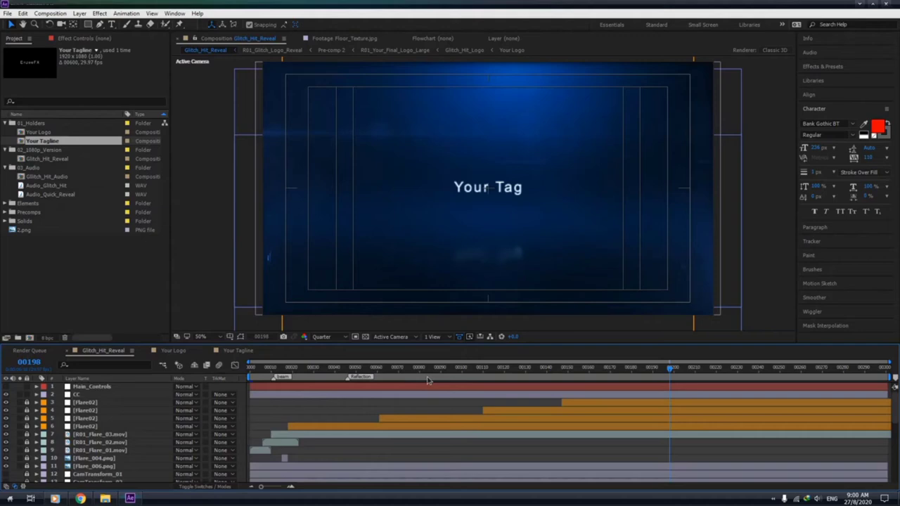
left_click(428, 367)
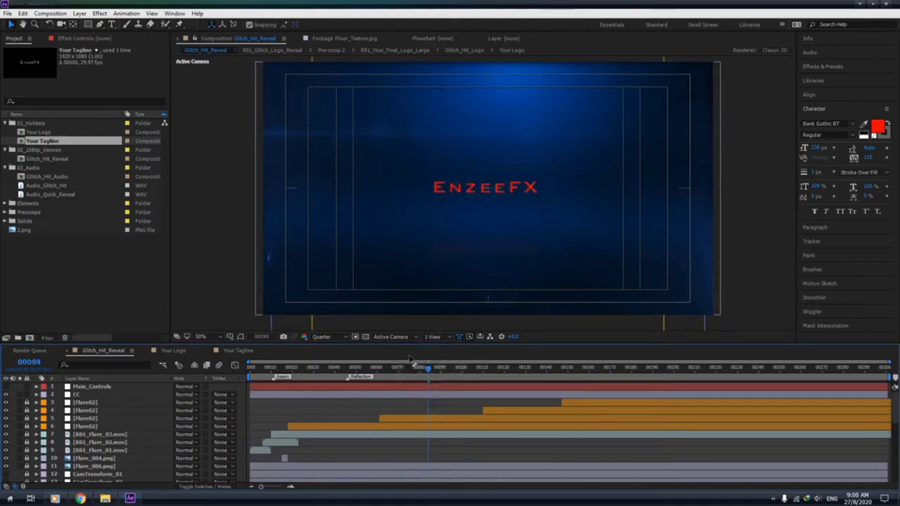
left_click(172, 350)
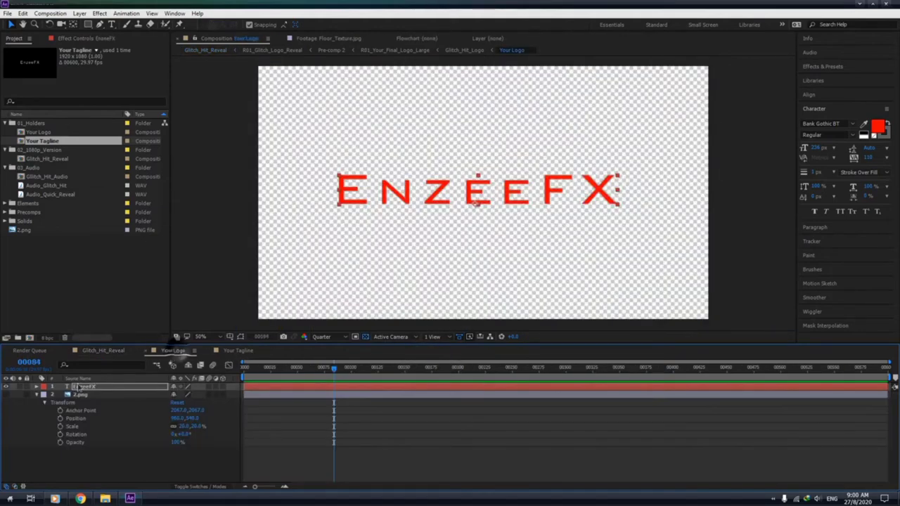
left_click(19, 395)
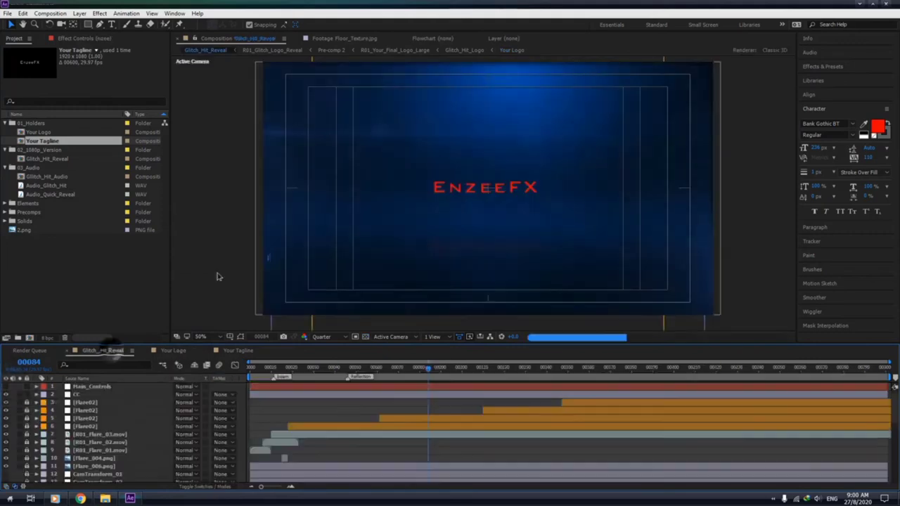
left_click(103, 351)
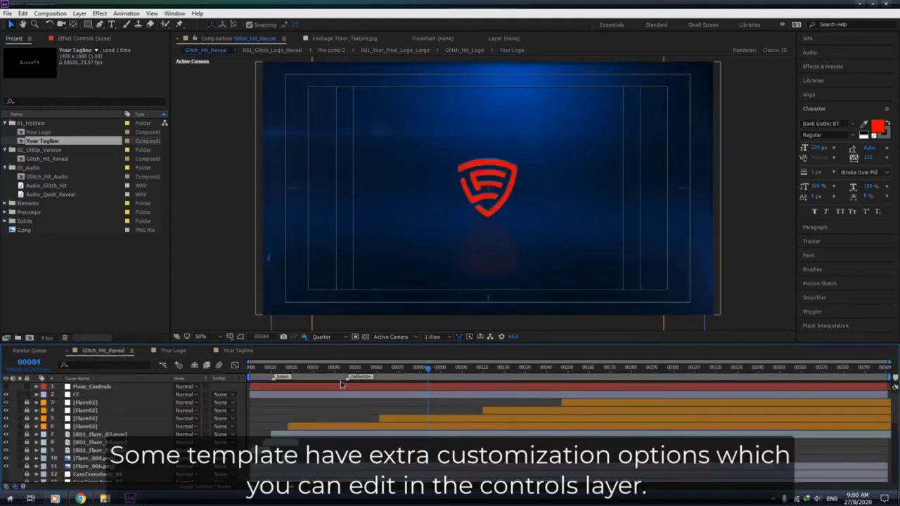
At frame 42, select Main_Controls and expand Glitch_Beam_Color in Effect Controls
left_click(341, 372)
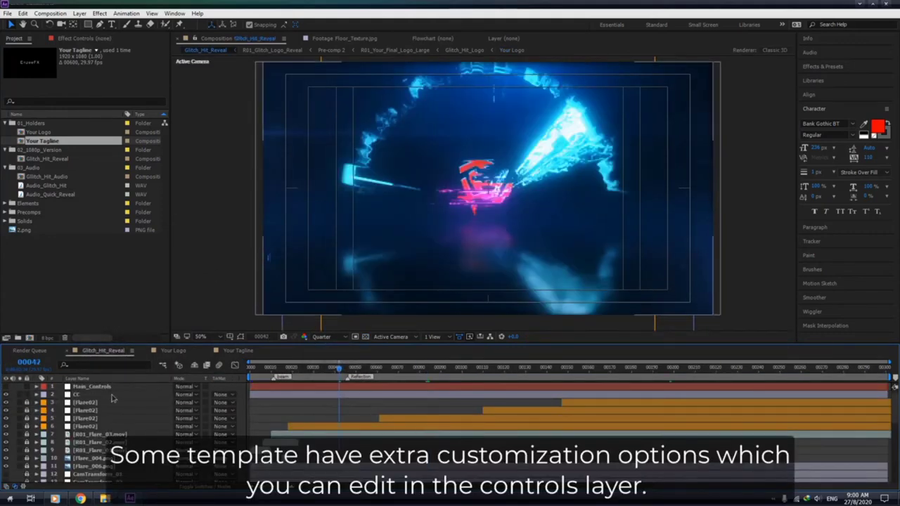
left_click(87, 387)
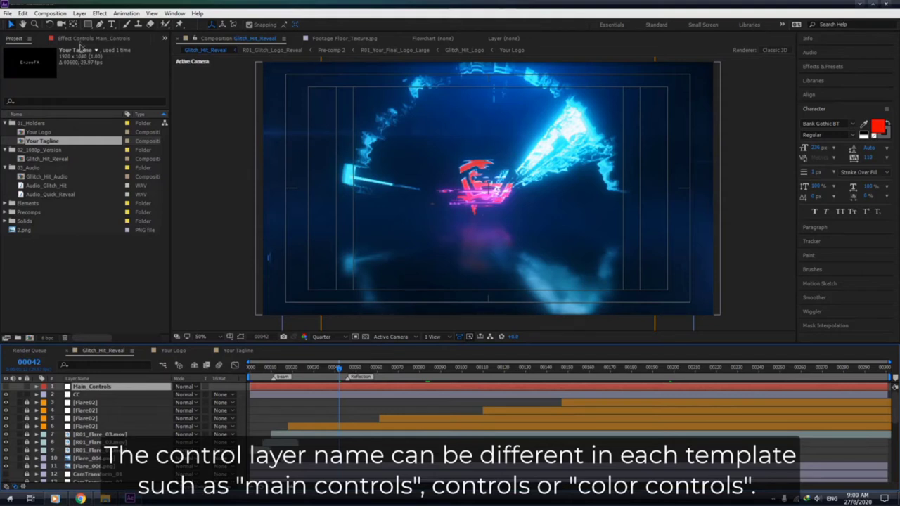
left_click(81, 38)
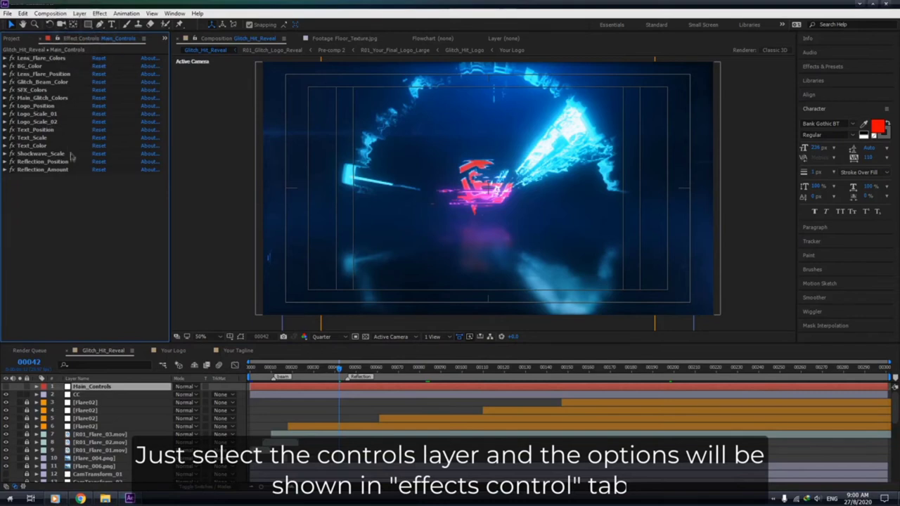
left_click(5, 82)
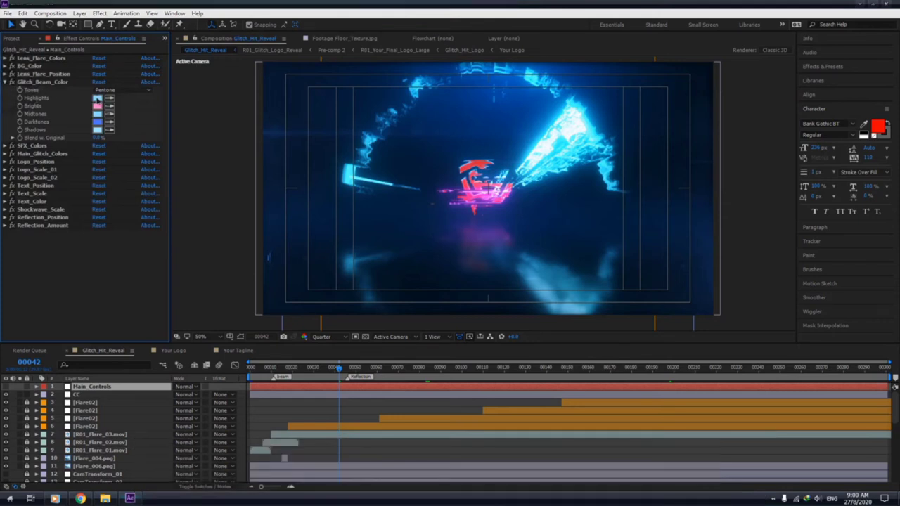
Set the Glitch_Beam_Color Highlights swatch to pinkish red and preview the glitch streaks
left_click(97, 98)
left_click(218, 210)
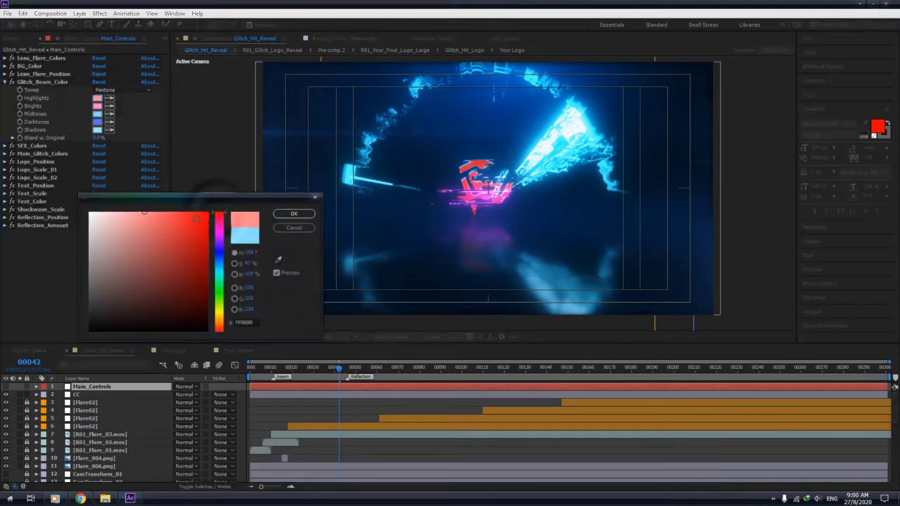
left_click(292, 215)
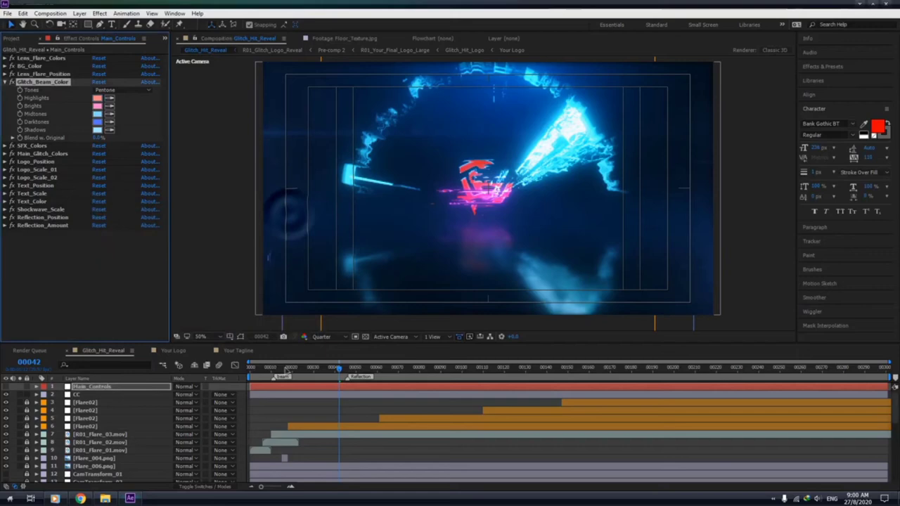
left_click(267, 368)
left_click_drag(269, 369, 272, 368)
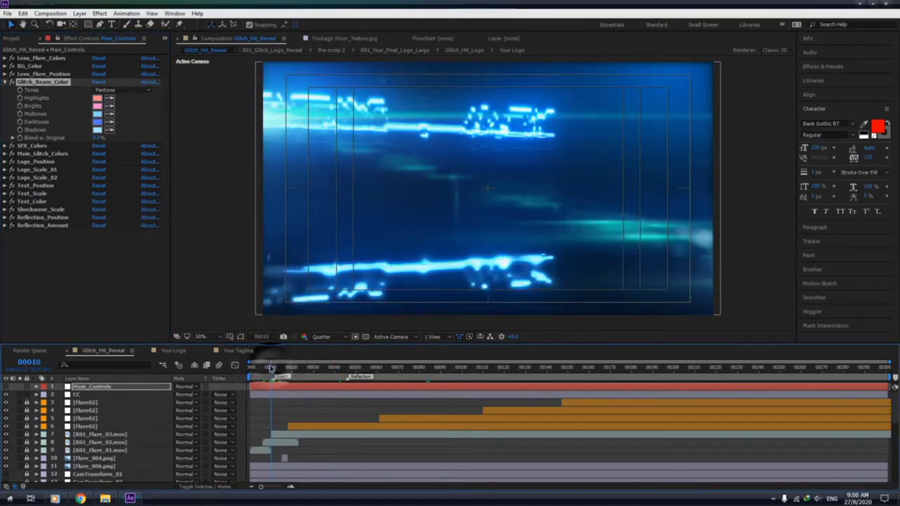
Shift the beam Midtones, Shadows and Darktones swatches to red-pink hues
left_click(97, 115)
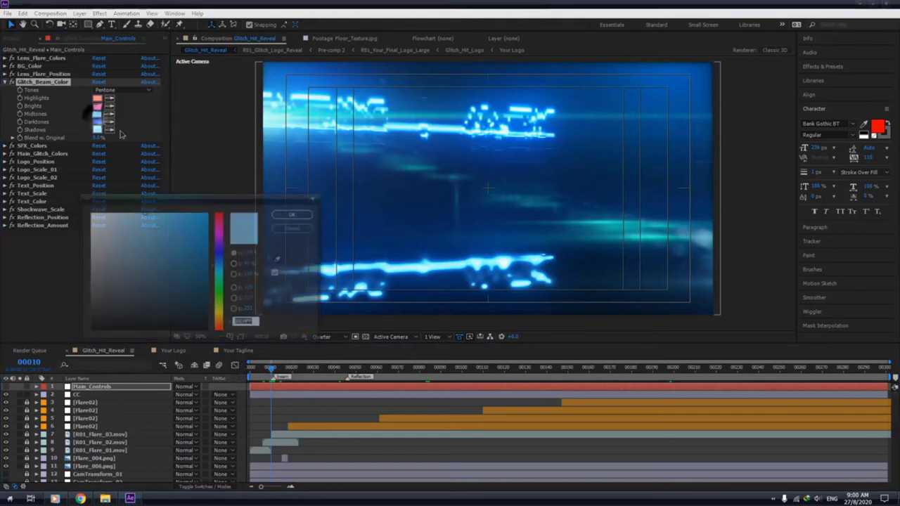
left_click(222, 211)
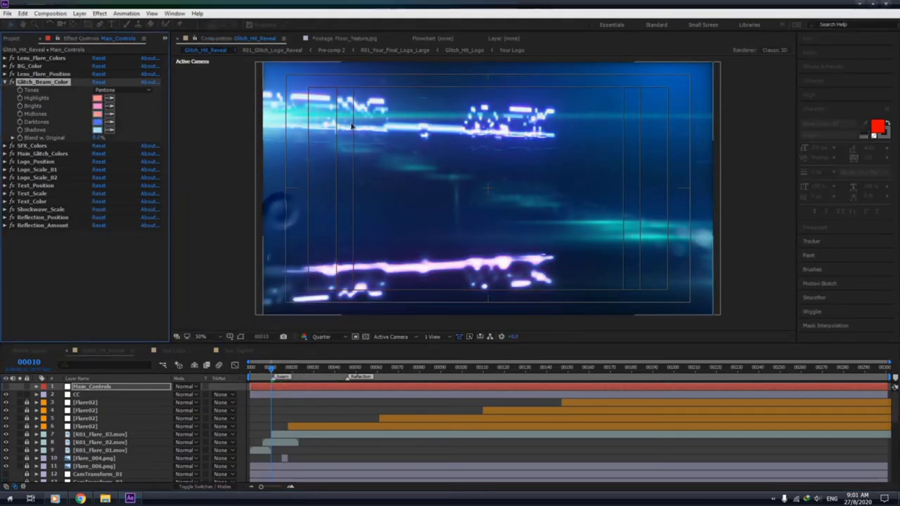
left_click(97, 129)
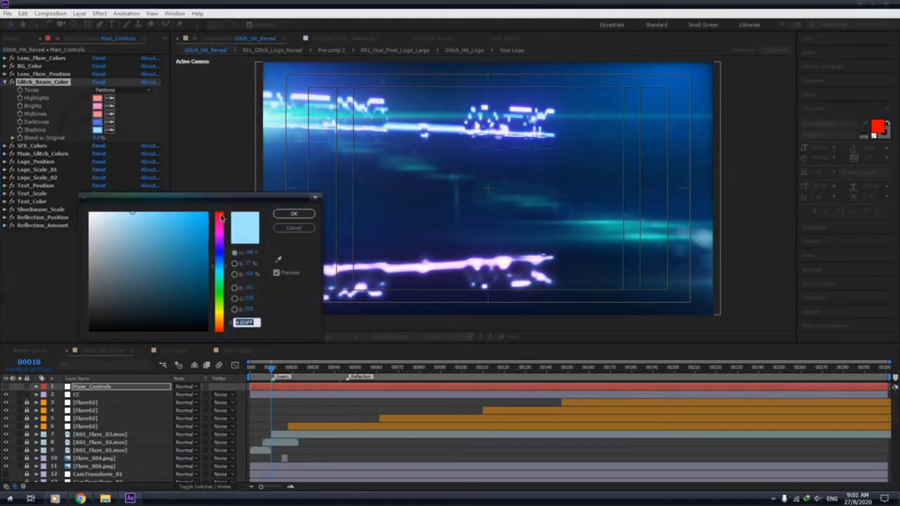
left_click(219, 214)
left_click(294, 213)
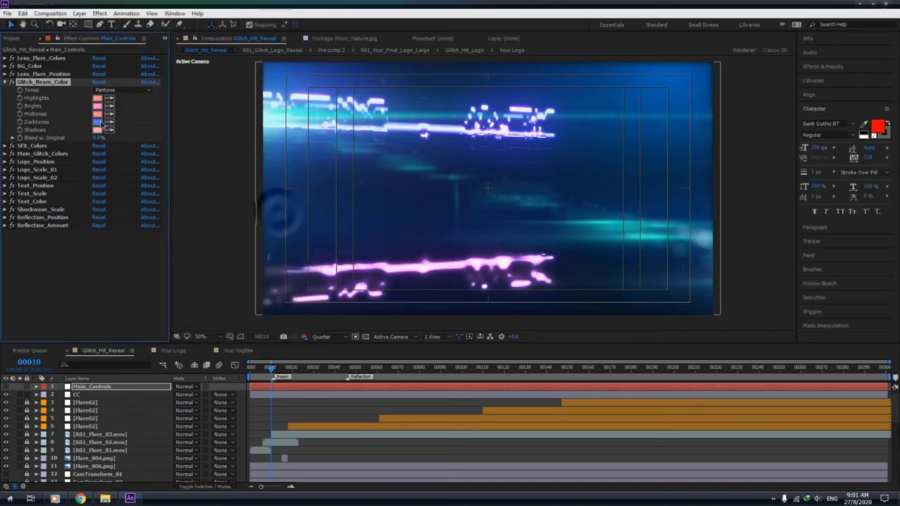
left_click(97, 121)
left_click(218, 220)
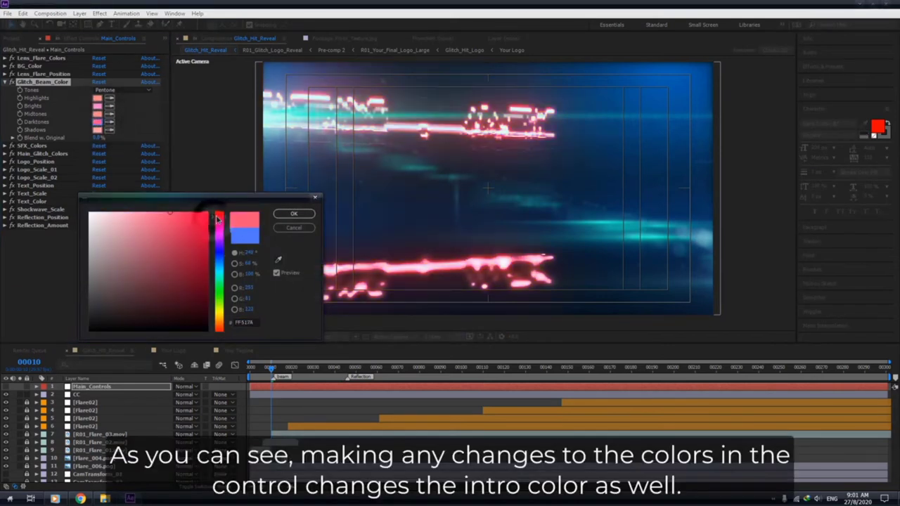
left_click(286, 214)
left_click(324, 368)
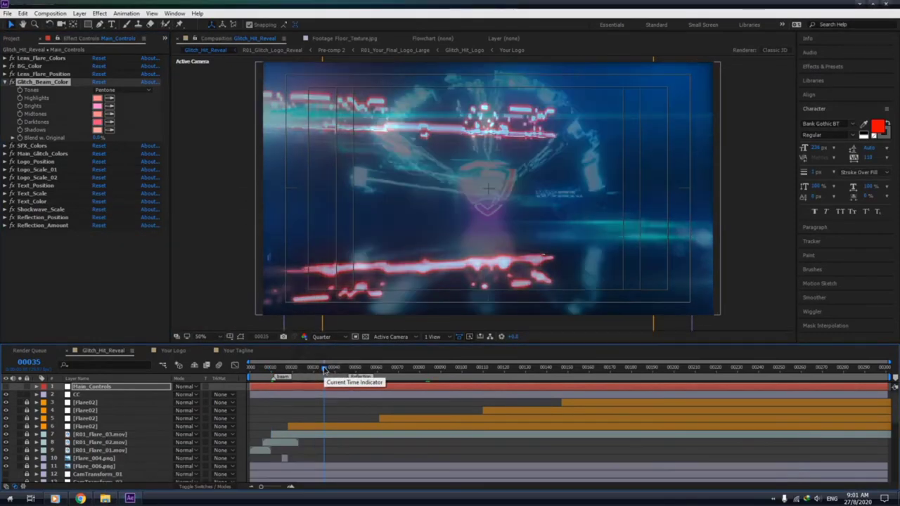
Set the Main_Glitch_Colors Highlights swatch to red
left_click(7, 153)
left_click(98, 170)
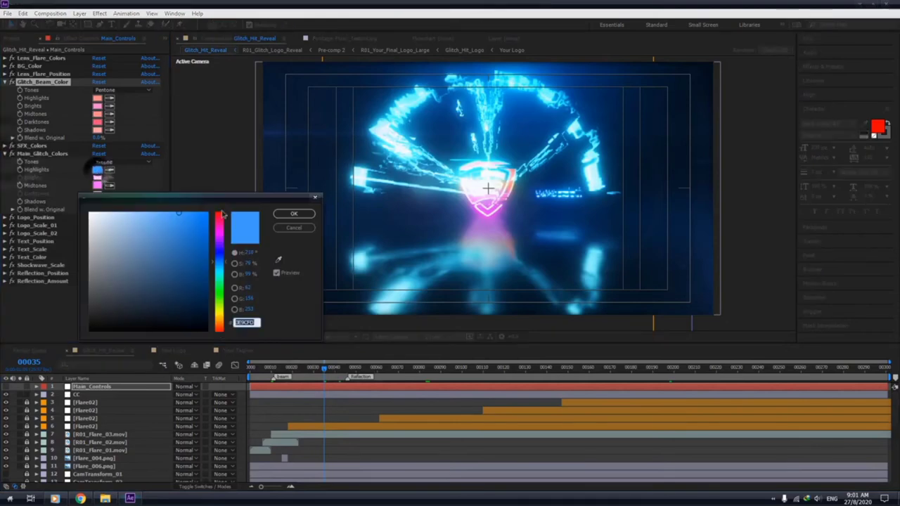
left_click(222, 214)
key("Return")
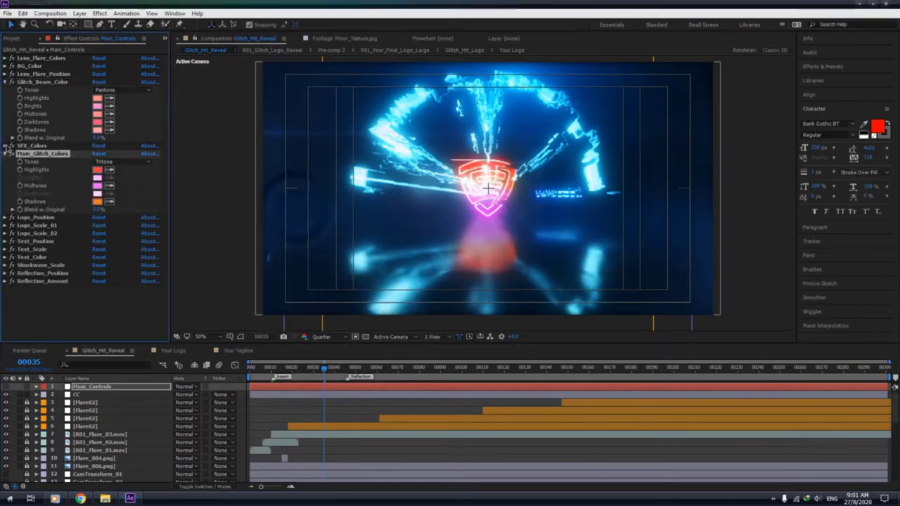
Recolour the SFX_Colors swatches to red and pink hues
left_click(7, 145)
left_click(97, 161)
left_click(220, 215)
key("Return")
left_click(97, 170)
left_click(220, 215)
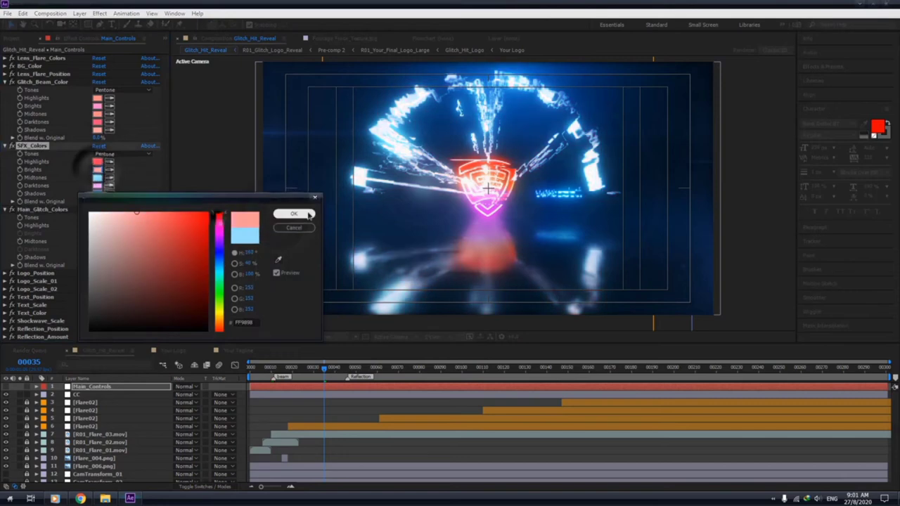
key("Return")
left_click(97, 178)
left_click(220, 214)
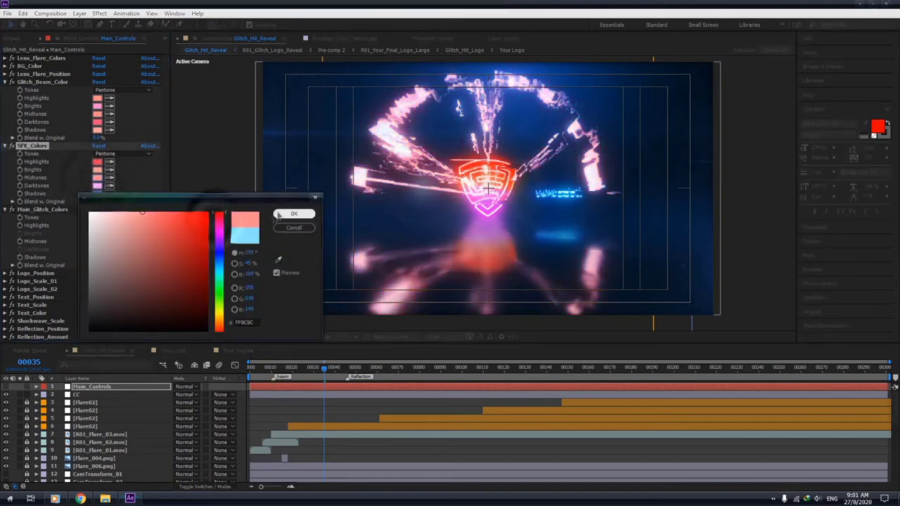
left_click(294, 213)
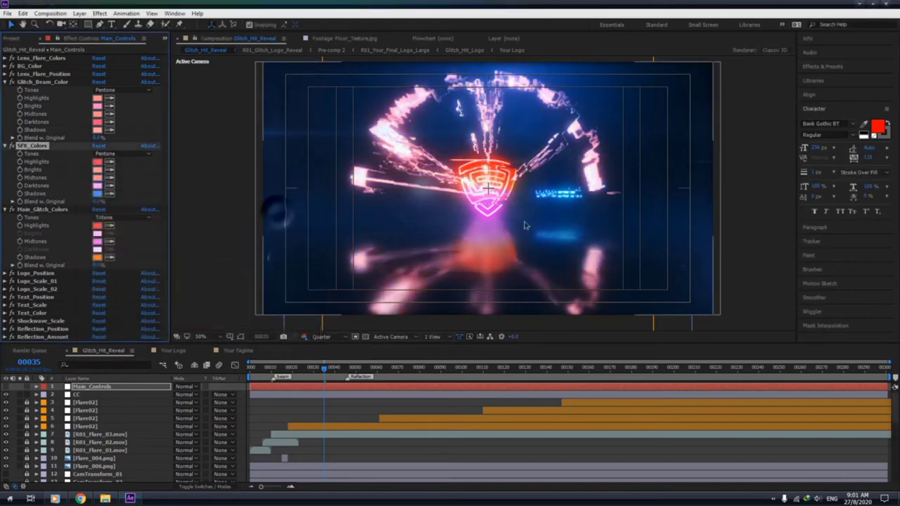
Raise the Logo_Scale_01 slider to enlarge the shield logo and check it at the reveal frame
left_click(6, 280)
left_click_drag(98, 287, 144, 288)
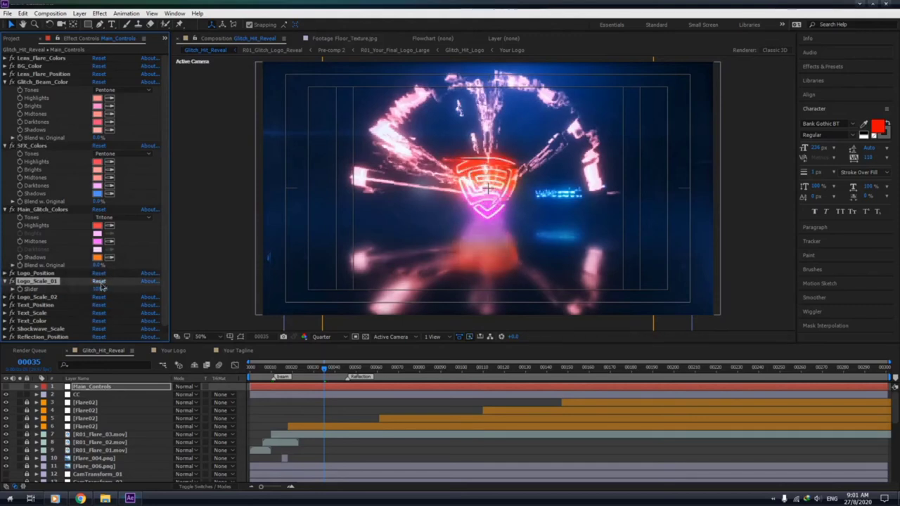
scroll(147, 269, "down", 1)
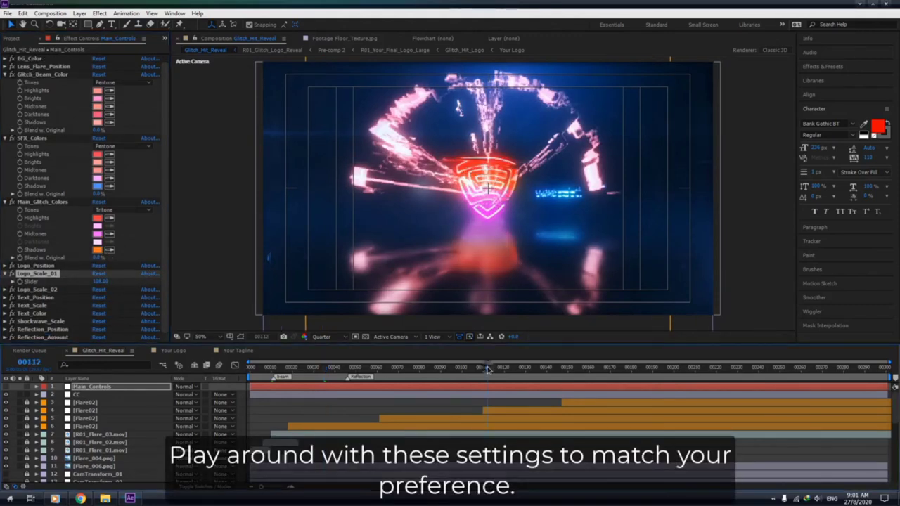
left_click_drag(492, 367, 612, 372)
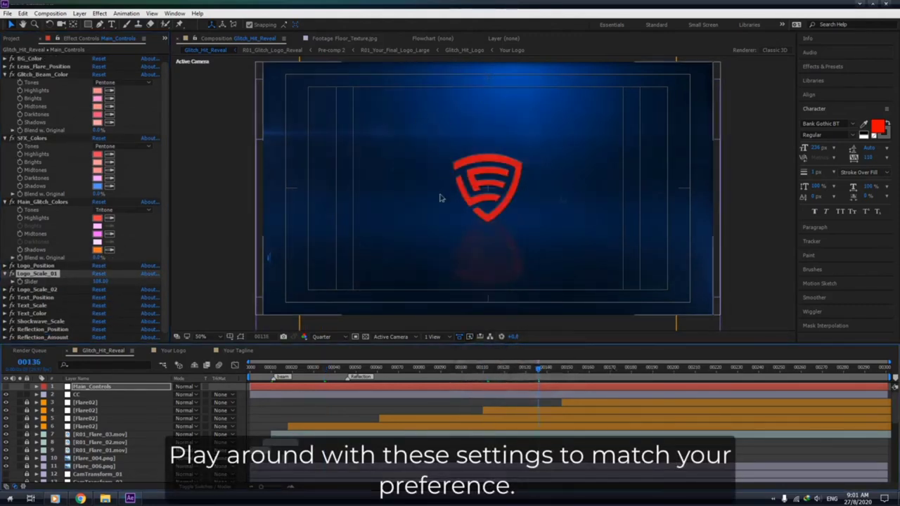
left_click(11, 39)
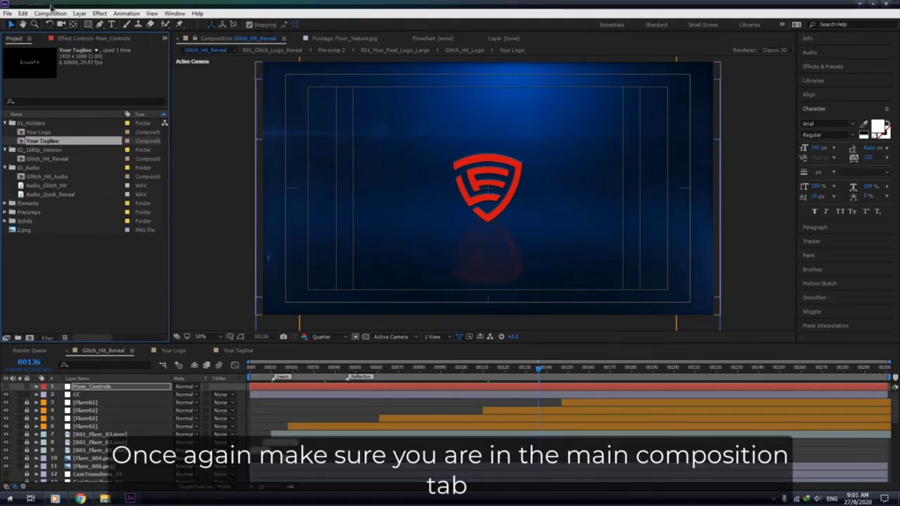
Add the Glitch_Hit_Reveal composition to the render queue and open its Output To save dialog
left_click(51, 13)
left_click(82, 391)
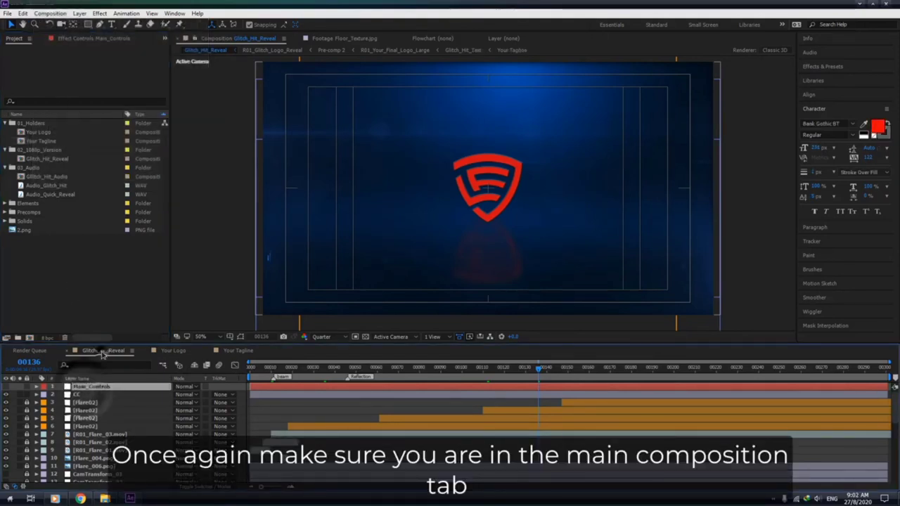
left_click(50, 13)
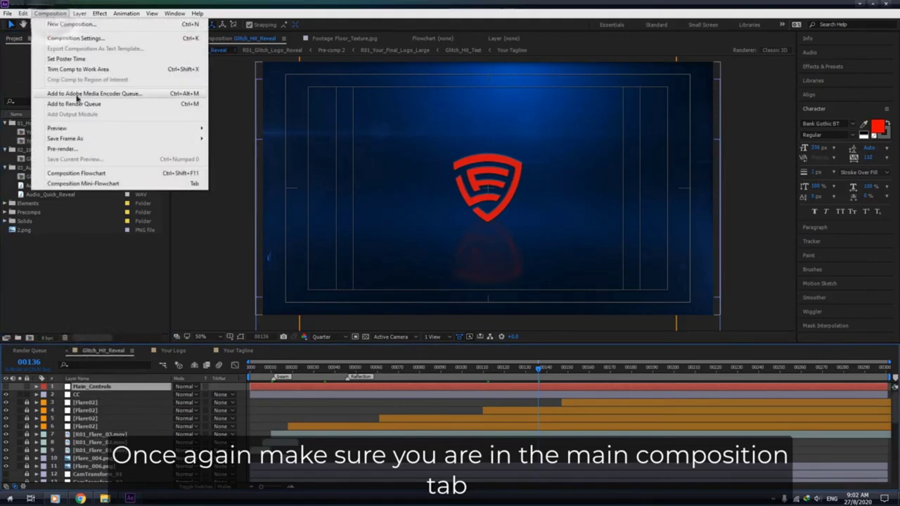
left_click(73, 105)
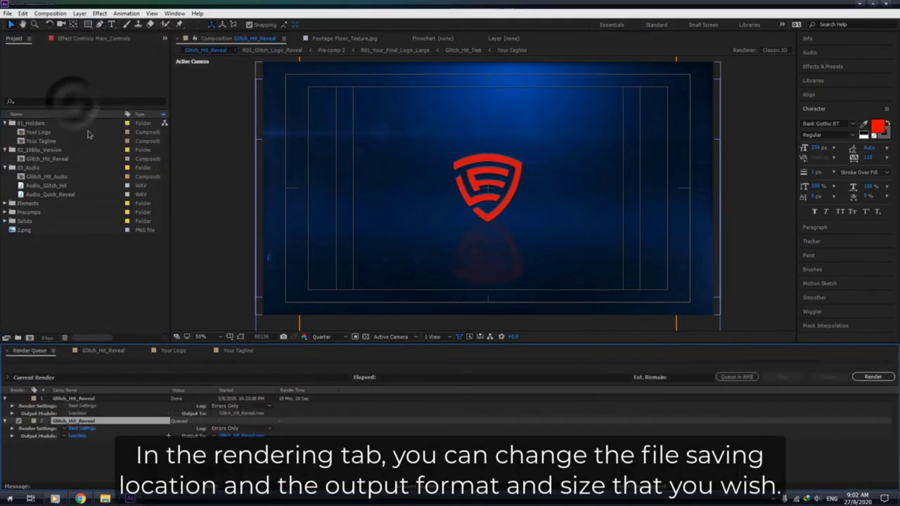
left_click(242, 436)
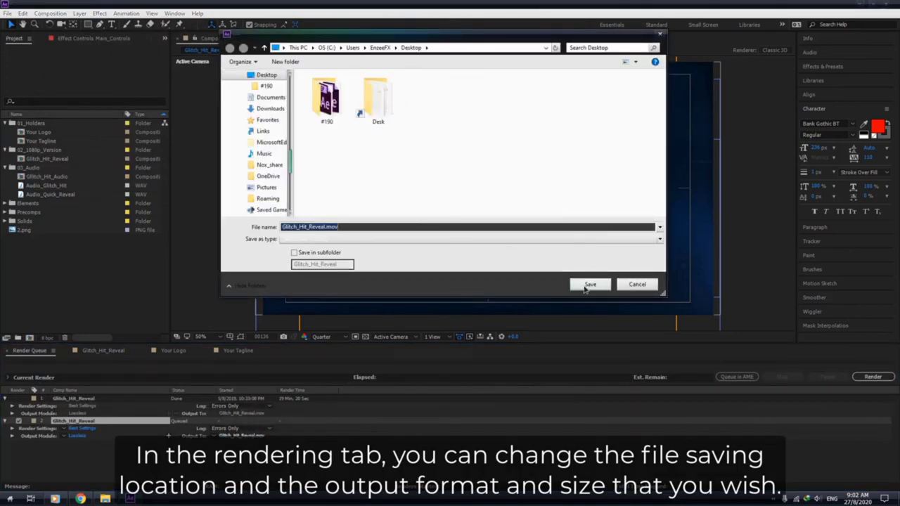
Save Glitch_Hit_Reveal.mov to the Desktop and keep QuickTime as the output format
left_click(589, 285)
left_click(77, 436)
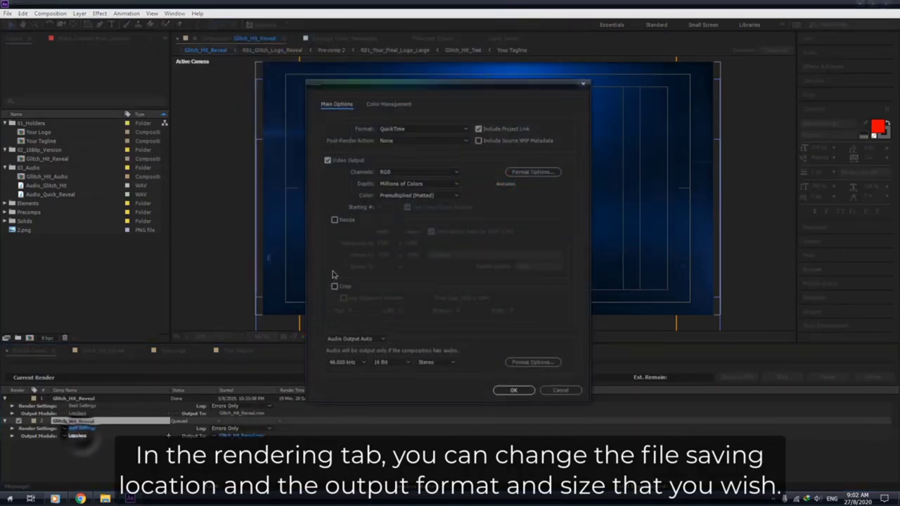
left_click(415, 129)
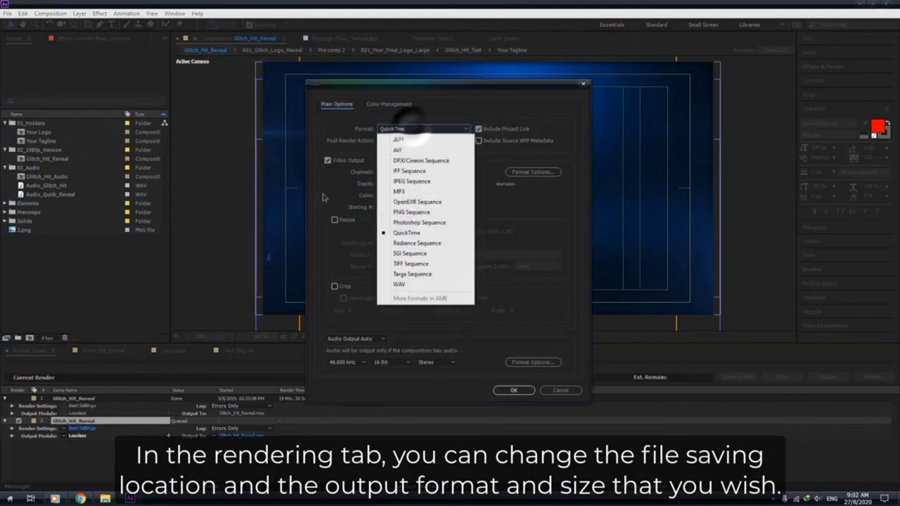
left_click(526, 210)
Leave output resizing off at full size, confirm the settings, and start the render
left_click(335, 220)
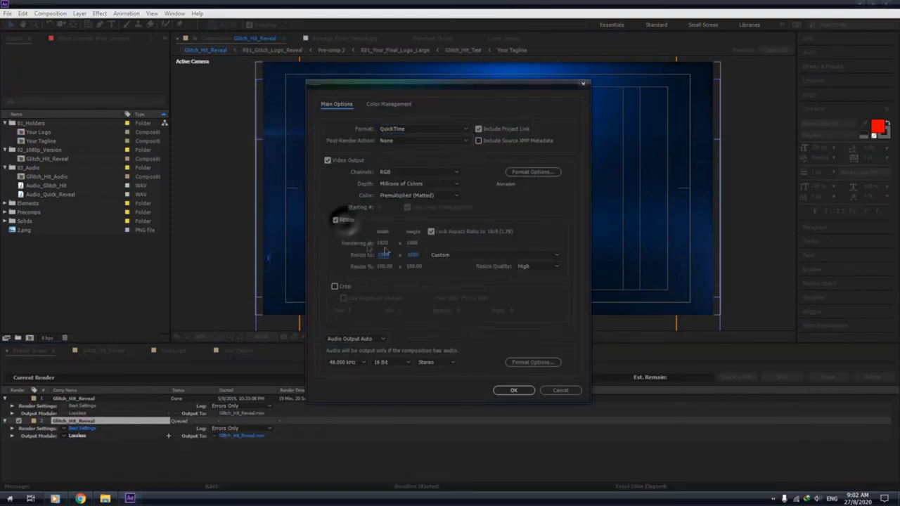
left_click(335, 220)
left_click(513, 390)
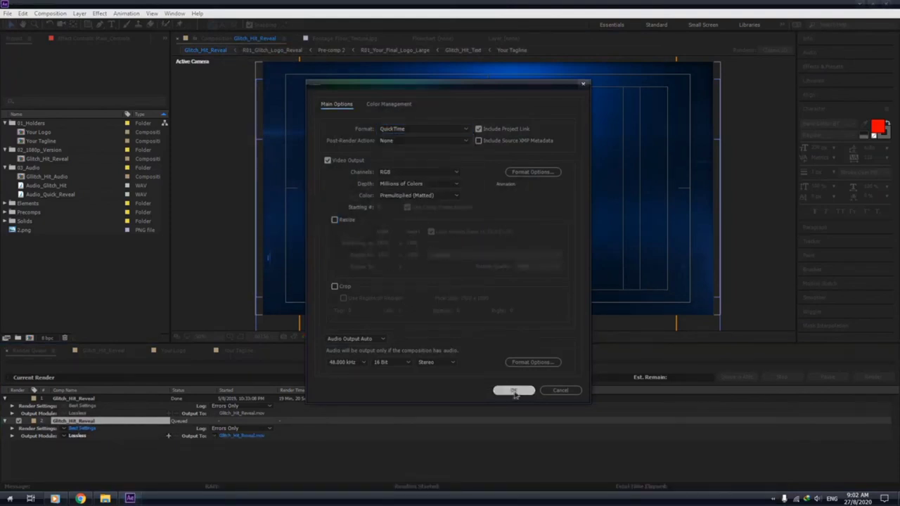
left_click(871, 380)
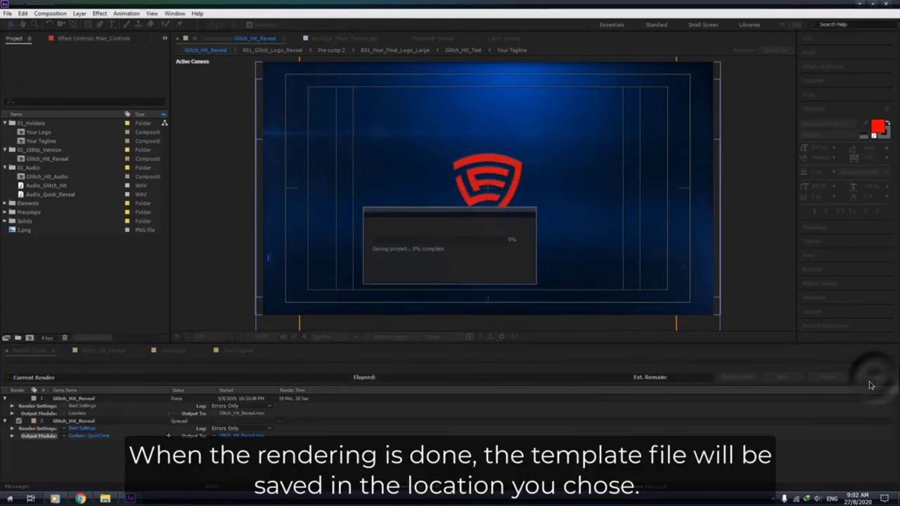